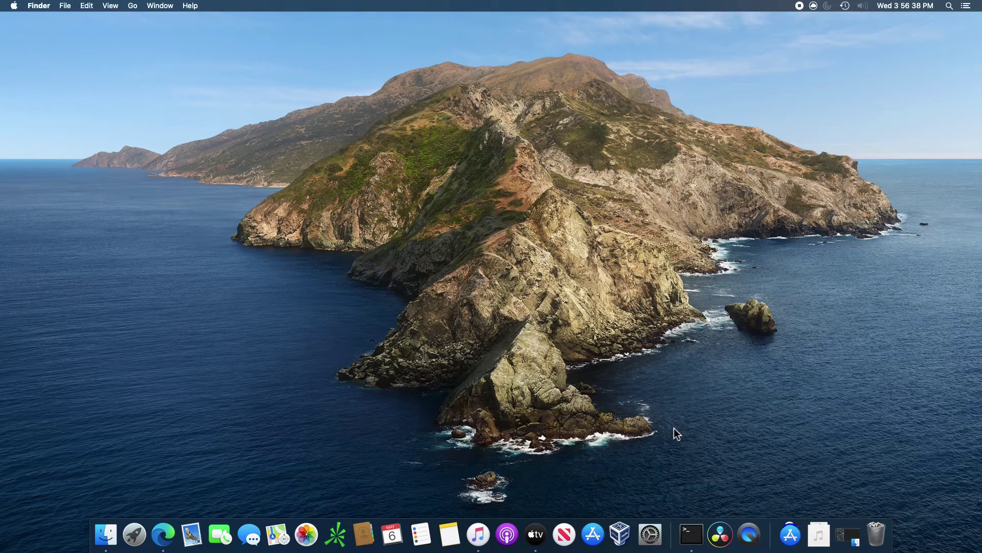
# Step: Switch to VirtualBox and start a new virtual machine named Windows XP
pyautogui.click(619, 533)
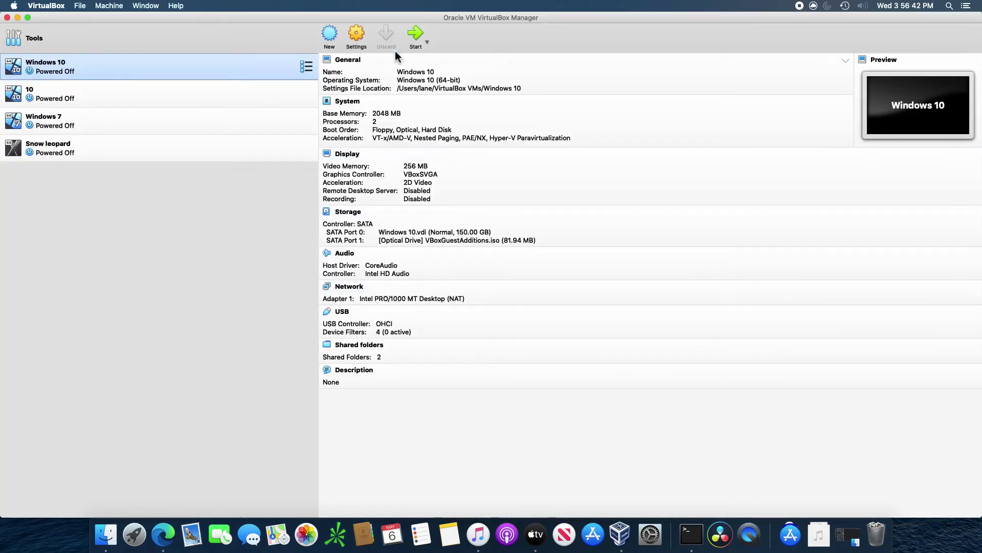
pyautogui.click(330, 36)
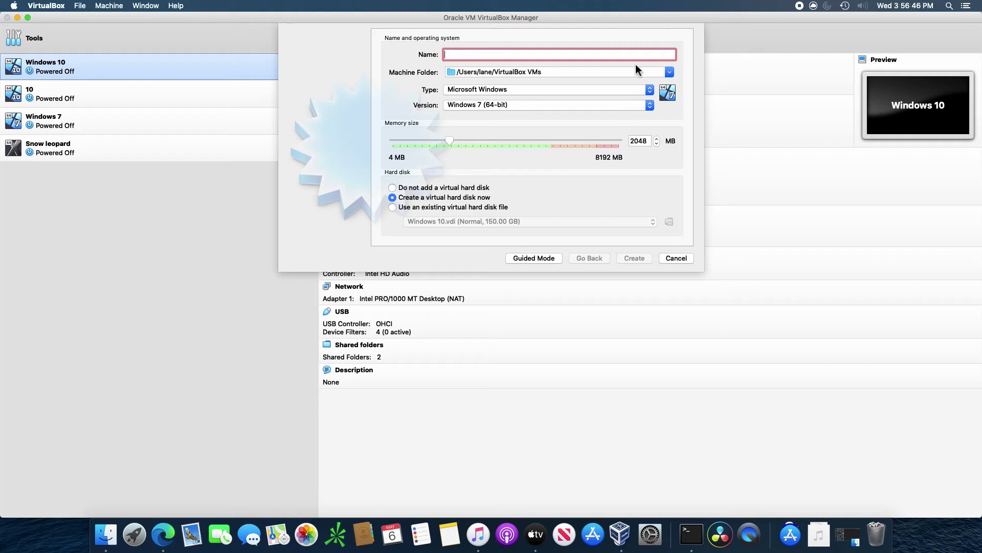
pyautogui.write('W')
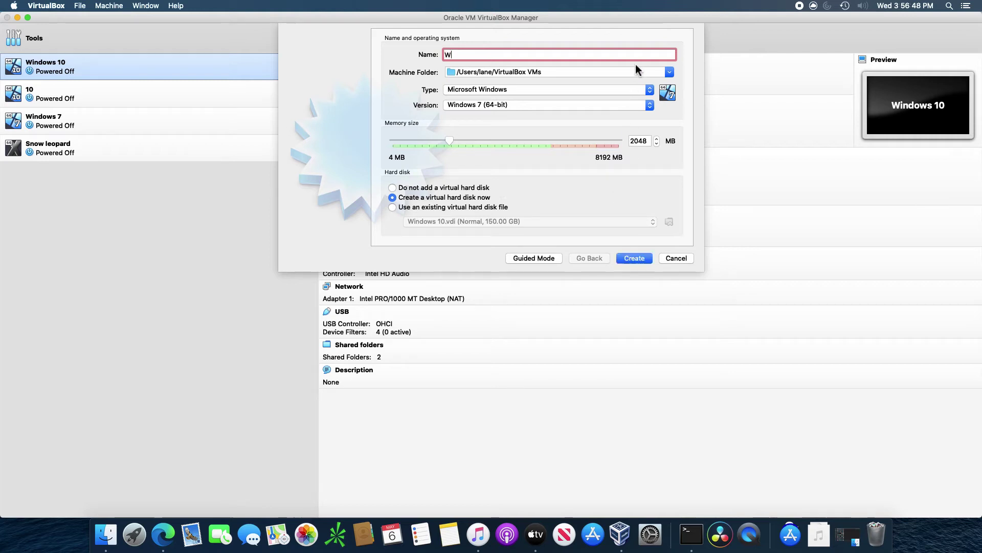
pyautogui.write('indows XP')
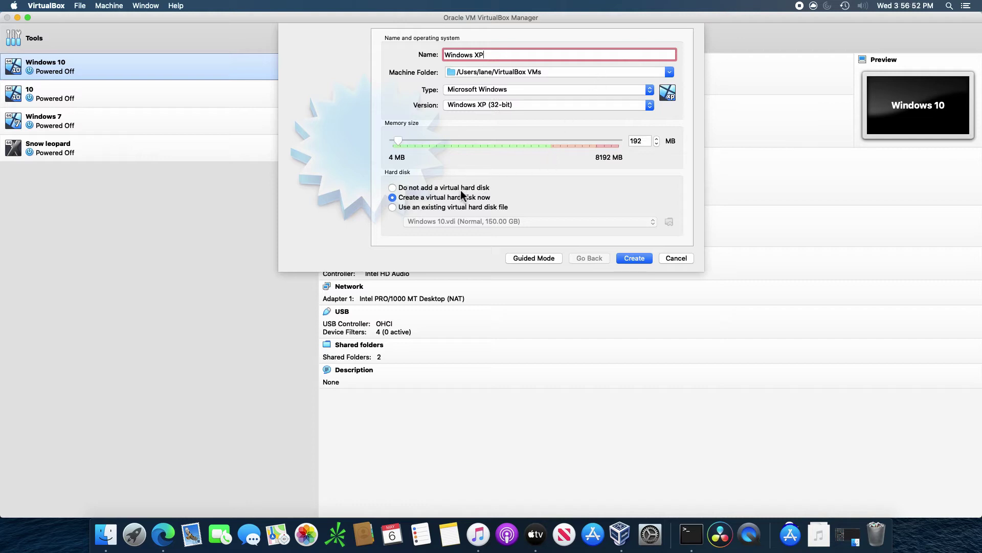
# Step: Set the memory size to 256 MB and create the machine with a 10 GB dynamically allocated VDI hard disk
pyautogui.click(633, 141)
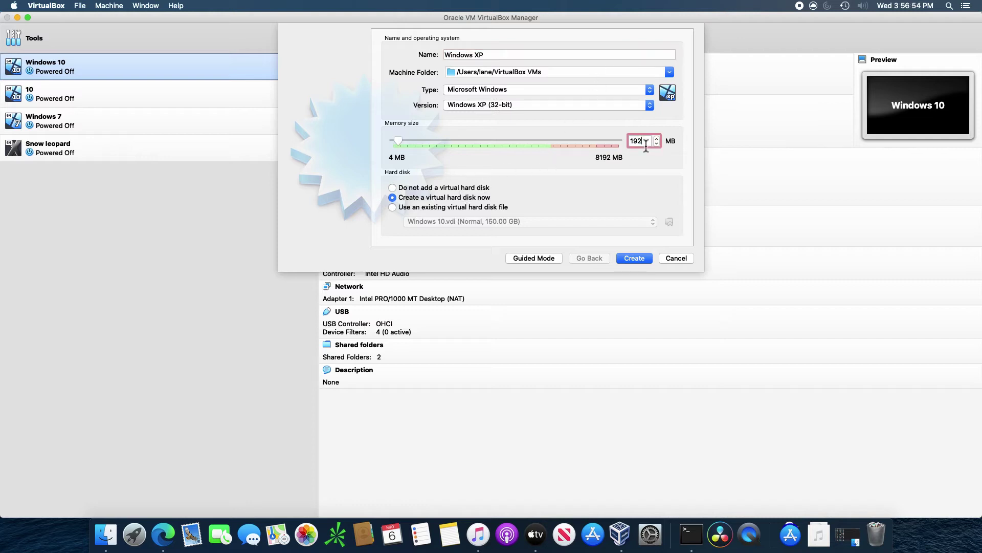
pyautogui.moveTo(647, 142); pyautogui.dragTo(626, 142)
pyautogui.write('256')
pyautogui.click(638, 255)
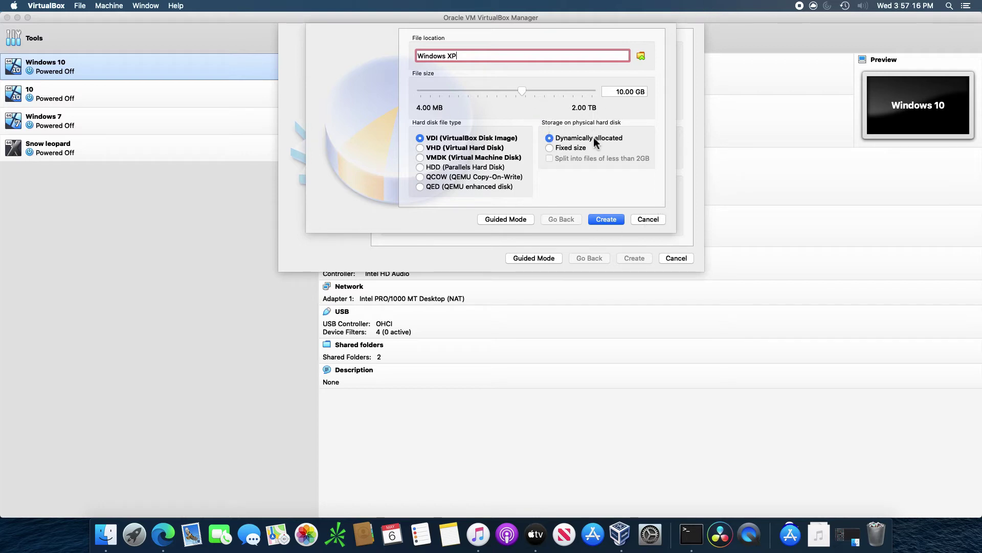
pyautogui.click(603, 219)
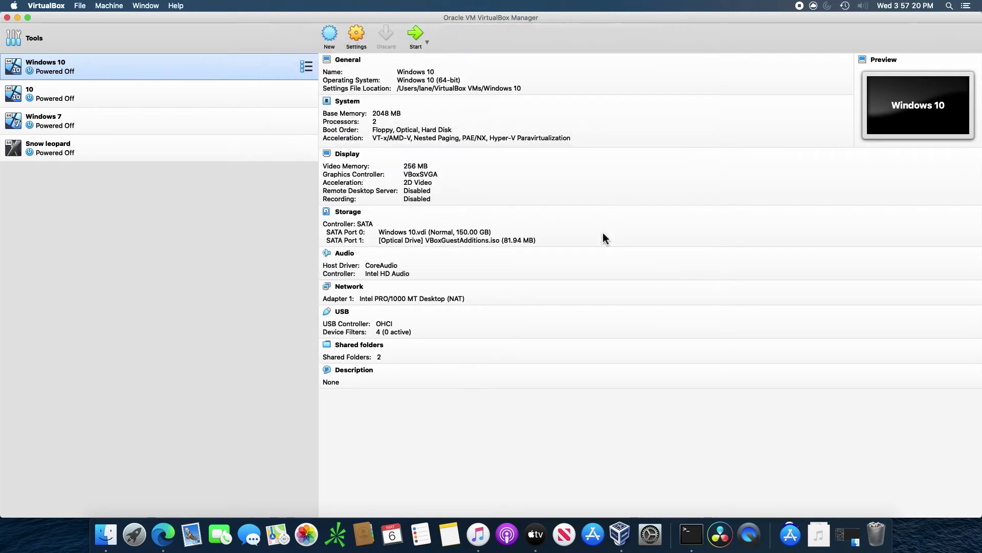
# Step: In the Windows XP machine's storage settings, load Windows XP Home Edition.iso into the empty optical drive
pyautogui.click(357, 35)
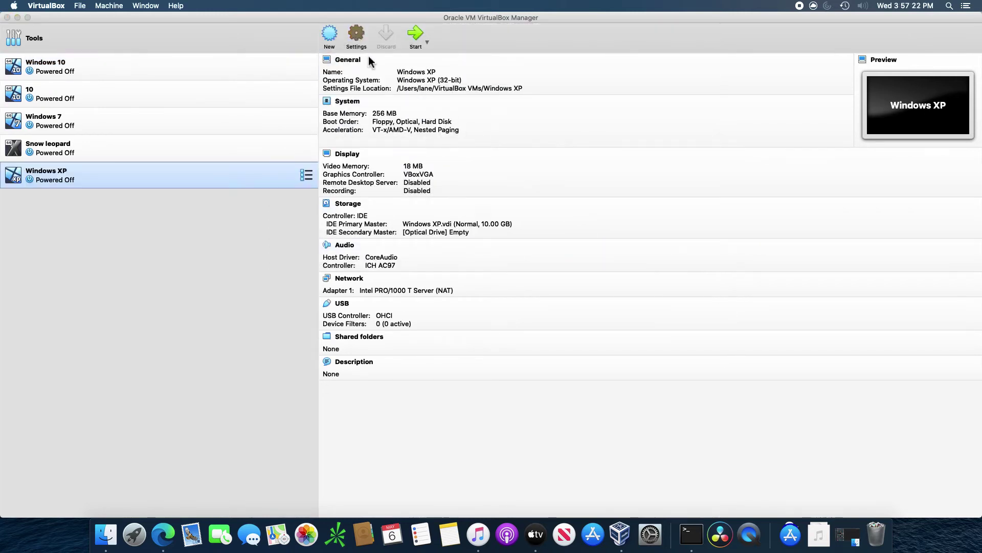
pyautogui.click(428, 135)
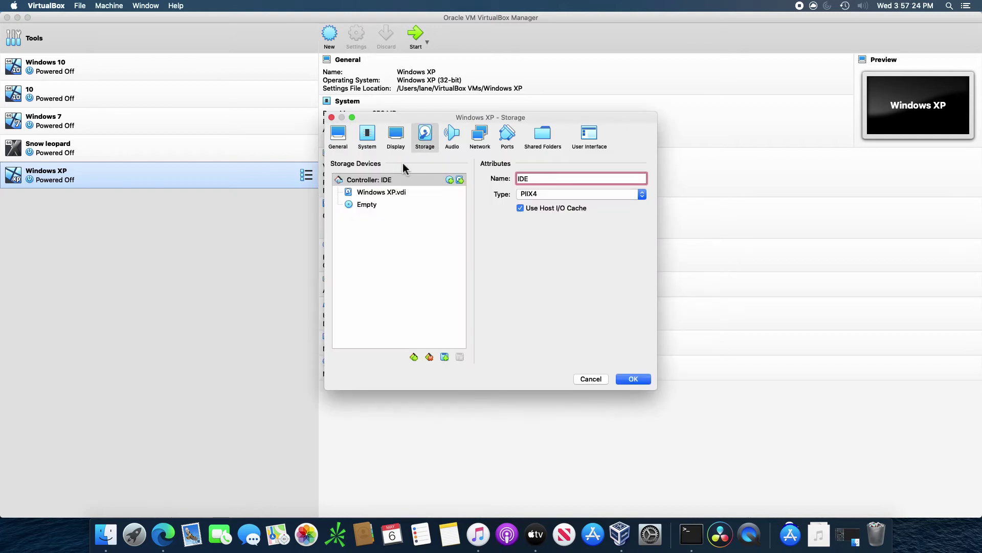
pyautogui.click(377, 205)
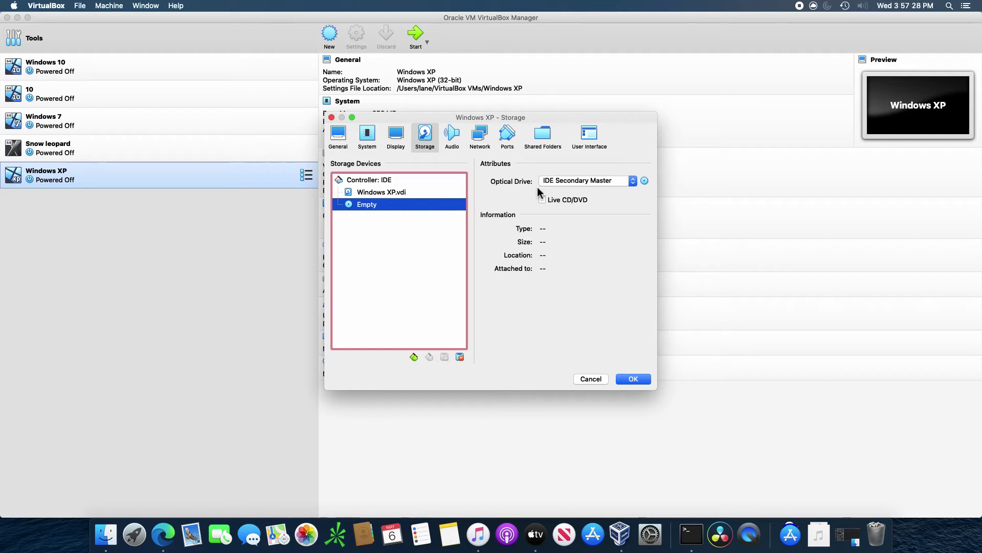
pyautogui.click(645, 180)
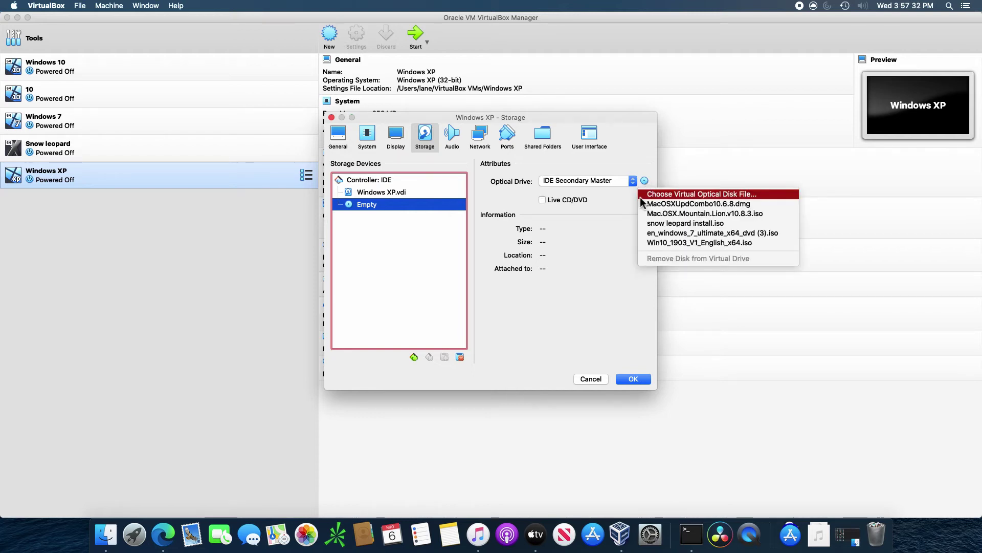
pyautogui.click(653, 194)
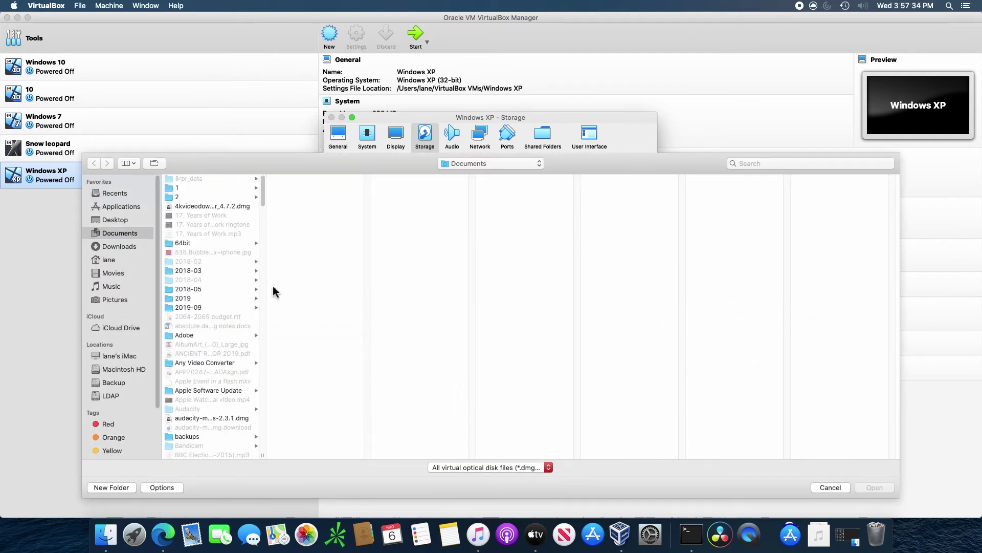
pyautogui.scroll(-11, 195, 317)
pyautogui.scroll(-15, 196, 317)
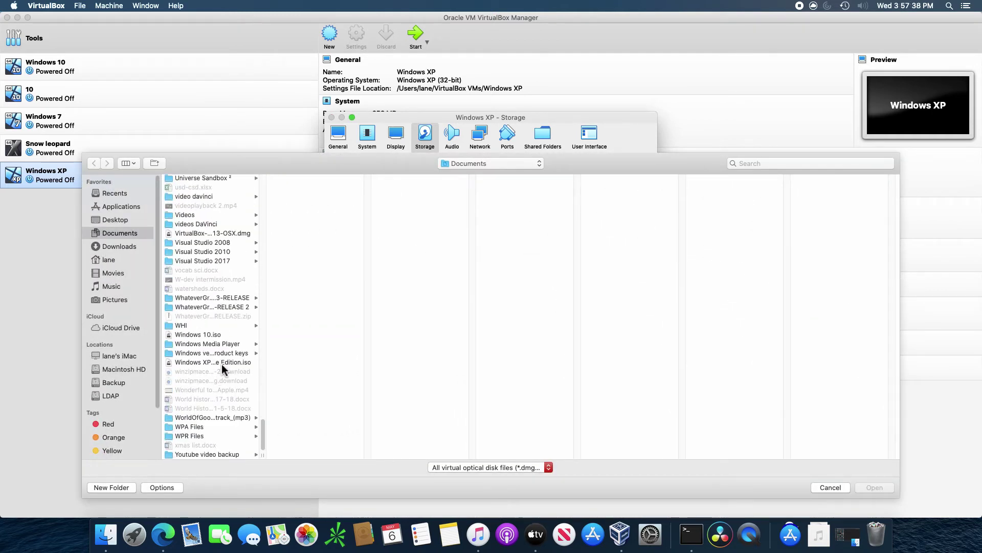
pyautogui.click(229, 354)
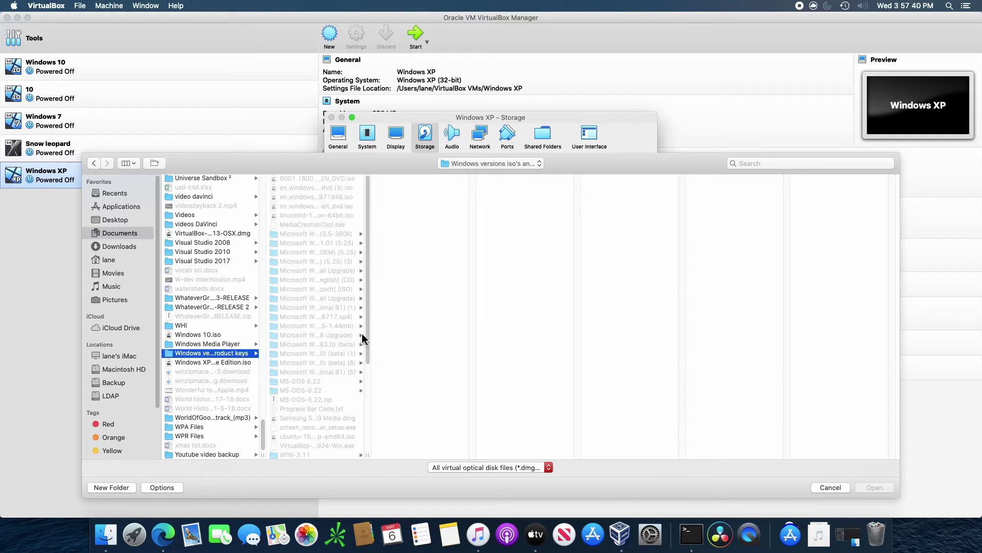
pyautogui.scroll(-10, 367, 334)
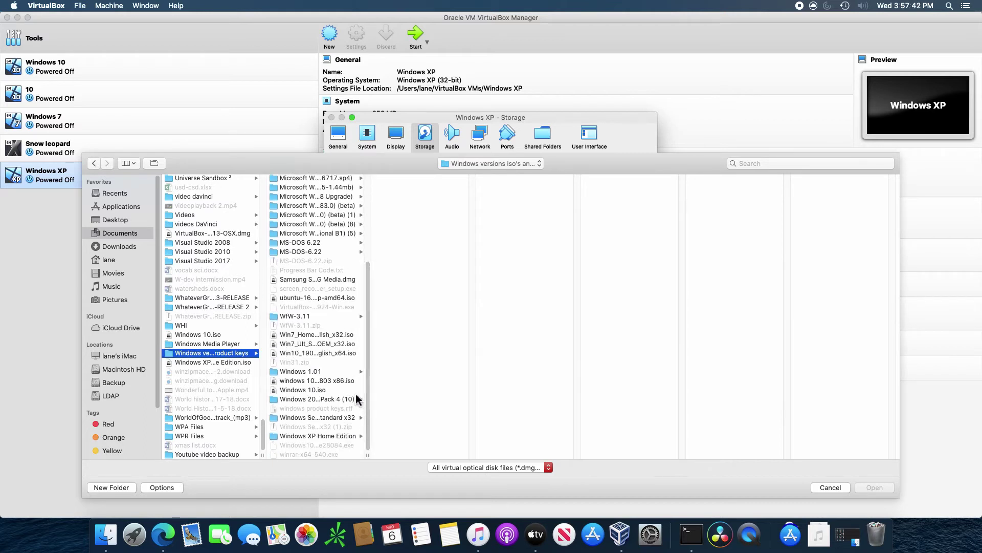
pyautogui.click(334, 436)
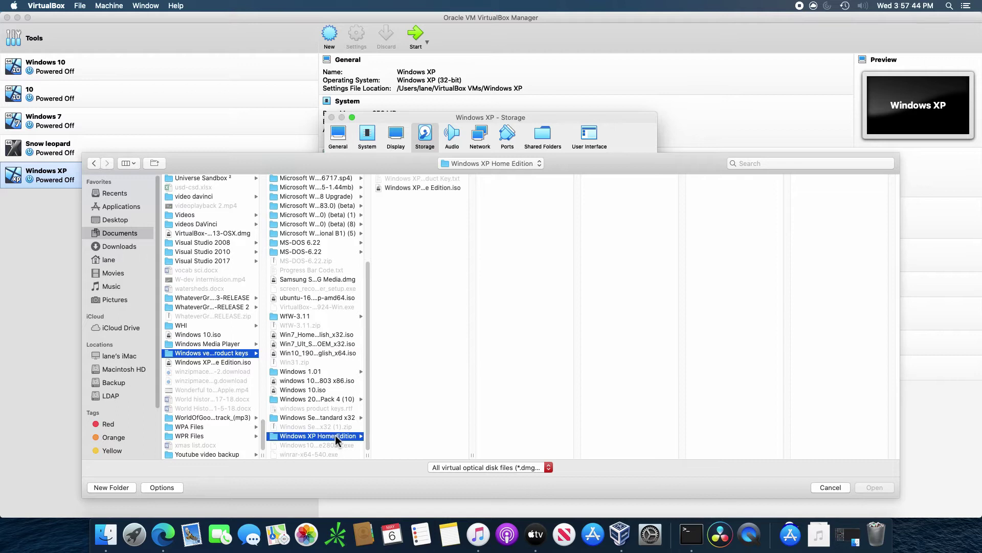
pyautogui.click(441, 190)
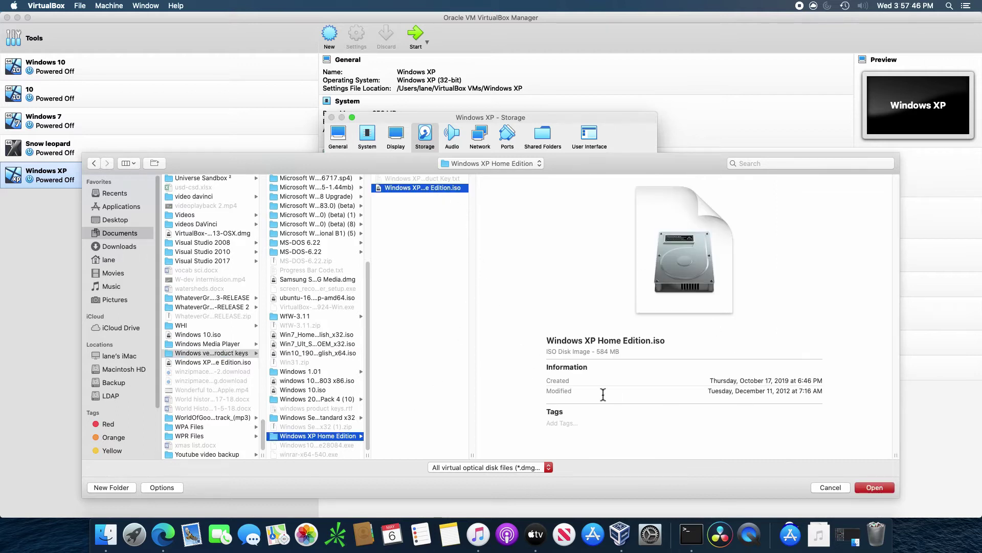
pyautogui.click(873, 487)
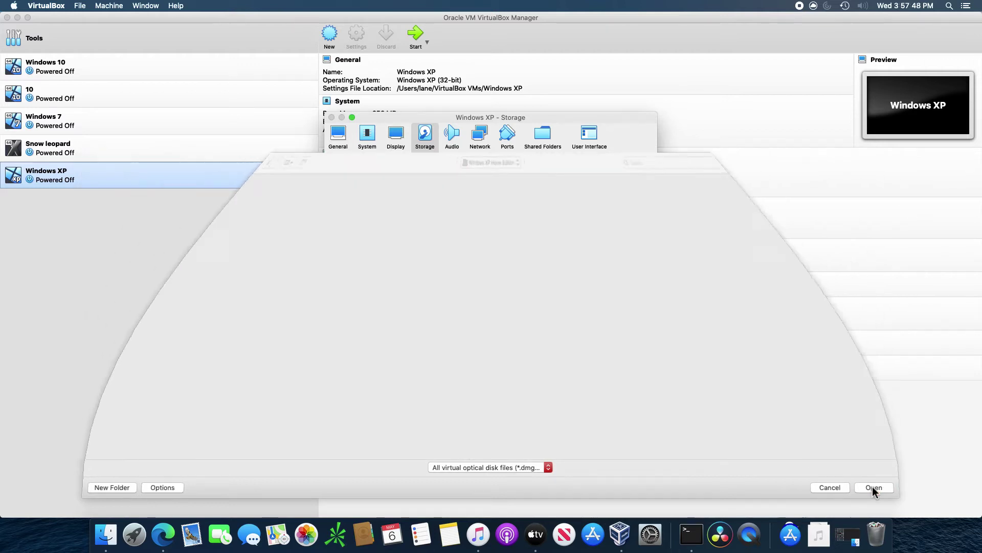
# Step: Review the machine's System and General settings and save the configuration
pyautogui.click(371, 131)
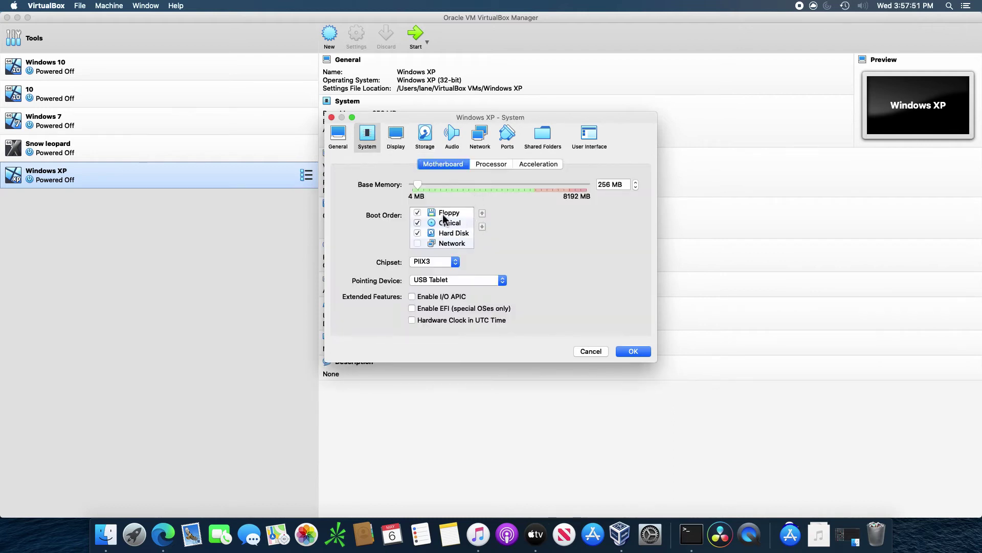
pyautogui.click(407, 135)
pyautogui.click(416, 137)
pyautogui.click(346, 139)
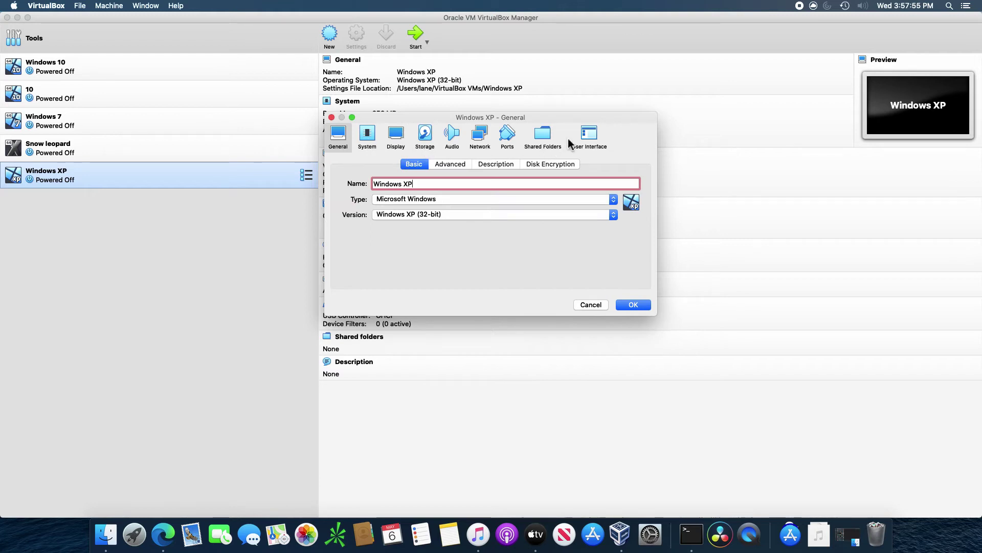
pyautogui.click(625, 306)
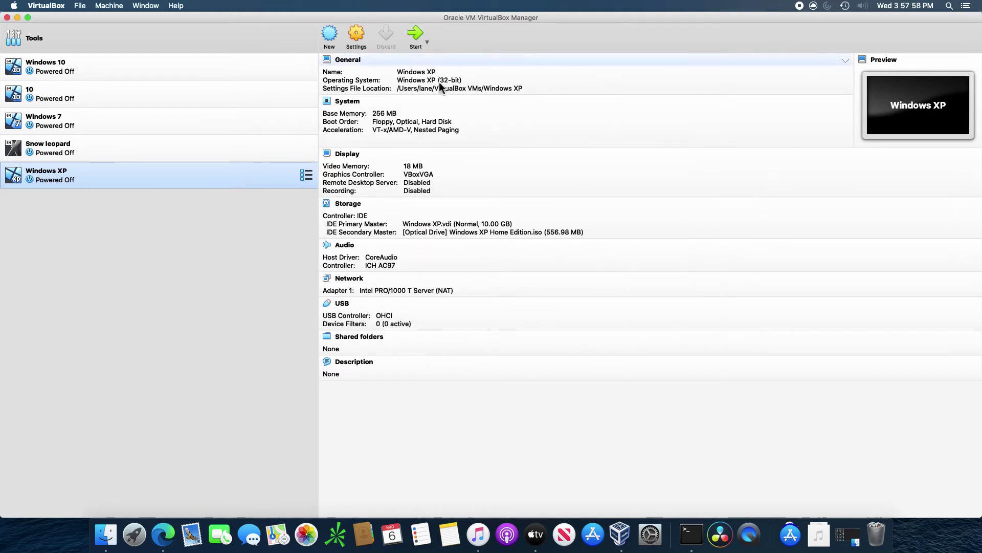
# Step: Start the Windows XP virtual machine in full screen and dismiss the mouse pointer integration messages
pyautogui.click(415, 32)
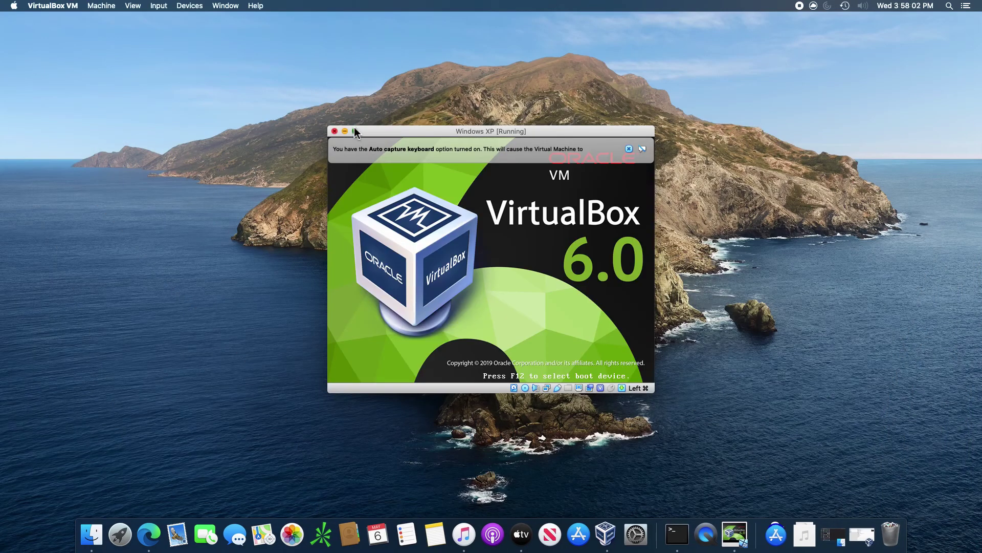
pyautogui.click(355, 131)
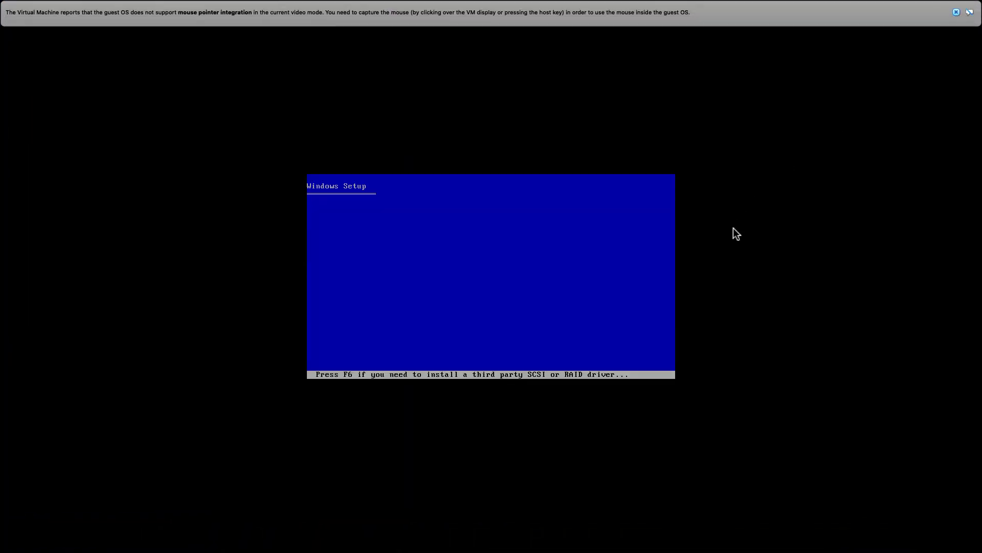
pyautogui.click(956, 13)
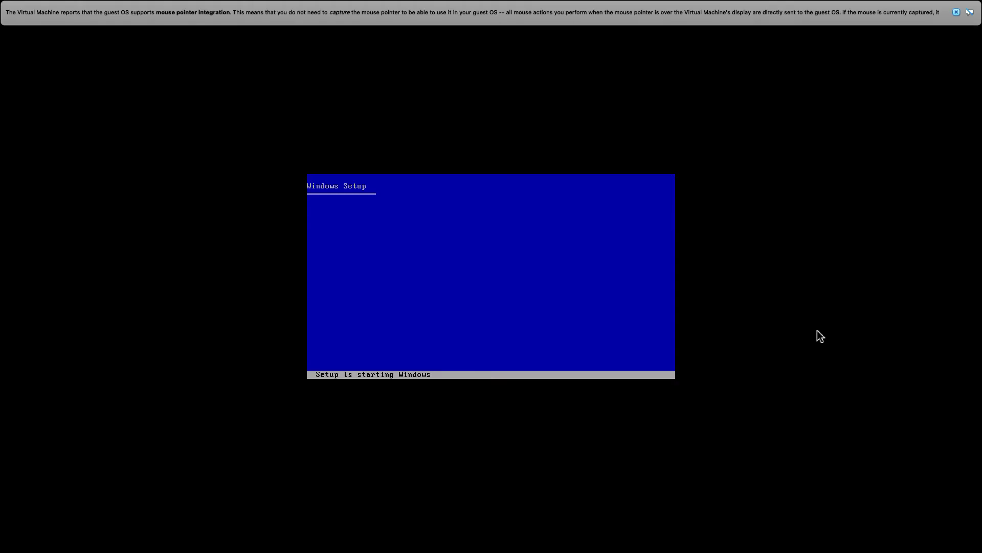
pyautogui.click(957, 12)
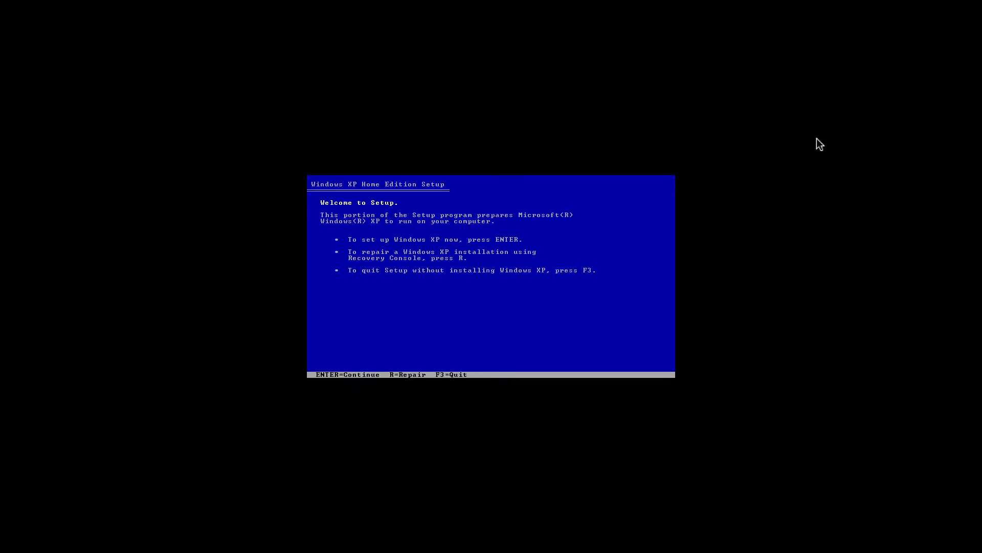
# Step: Begin setting up Windows XP and accept the licensing agreement
pyautogui.press('Return')
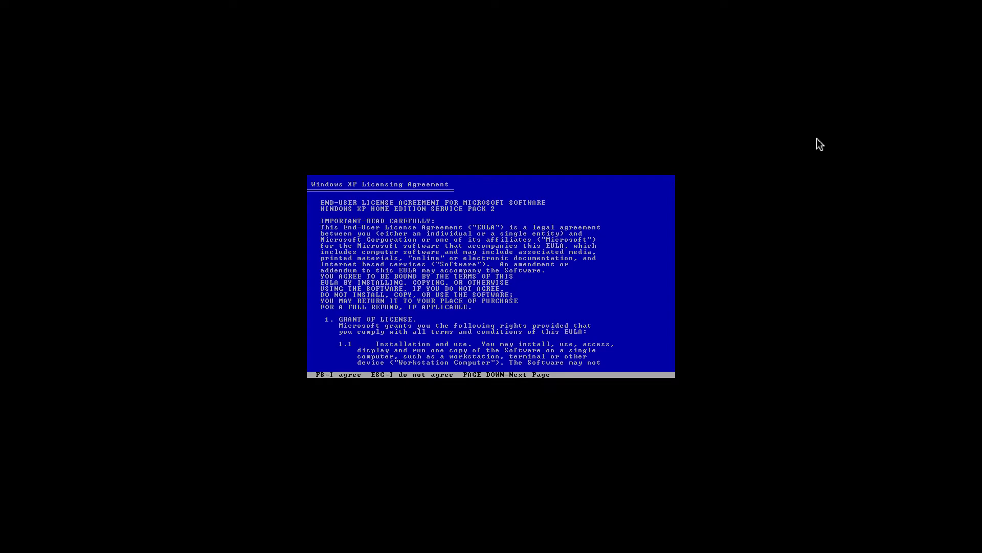
pyautogui.press('F8')
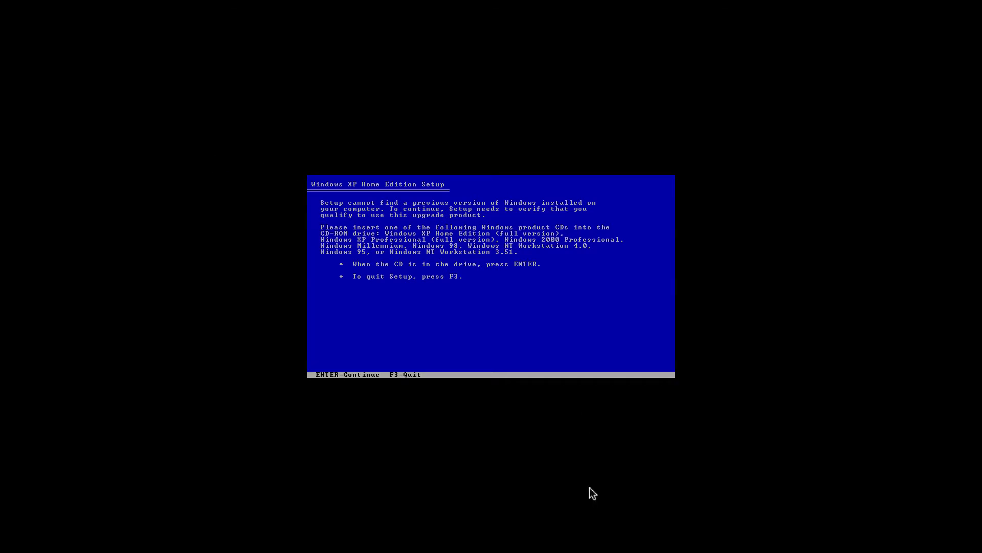
# Step: Start choosing another disk image for the optical drive and browse to the Windows versions folder in Documents
pyautogui.moveTo(307, 5)
pyautogui.click(188, 6)
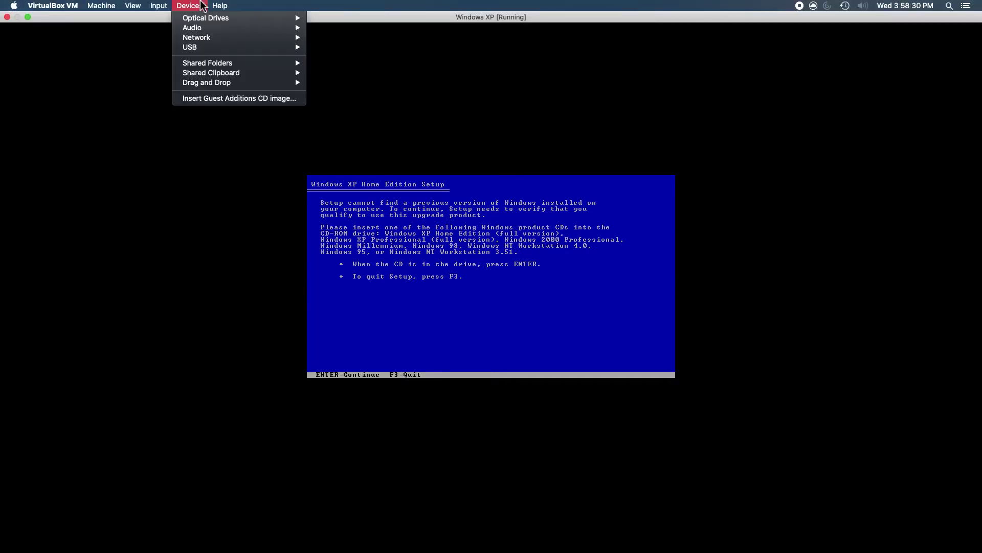
pyautogui.moveTo(287, 18)
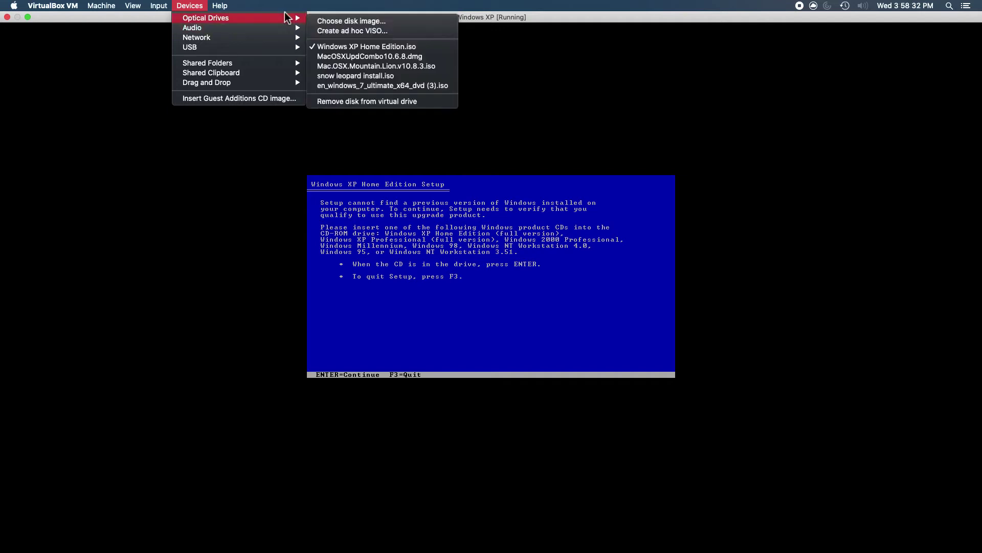
pyautogui.click(319, 22)
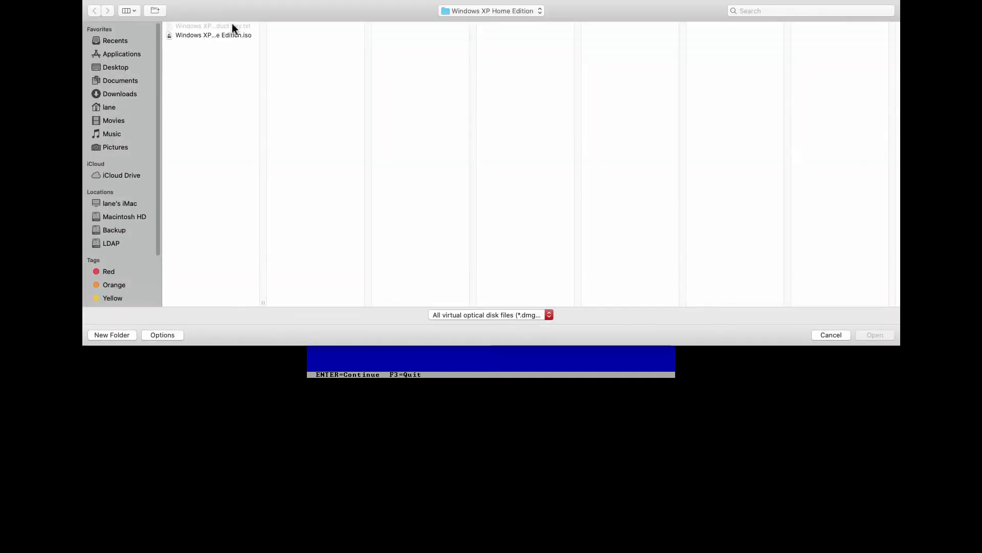
pyautogui.click(474, 14)
pyautogui.click(474, 19)
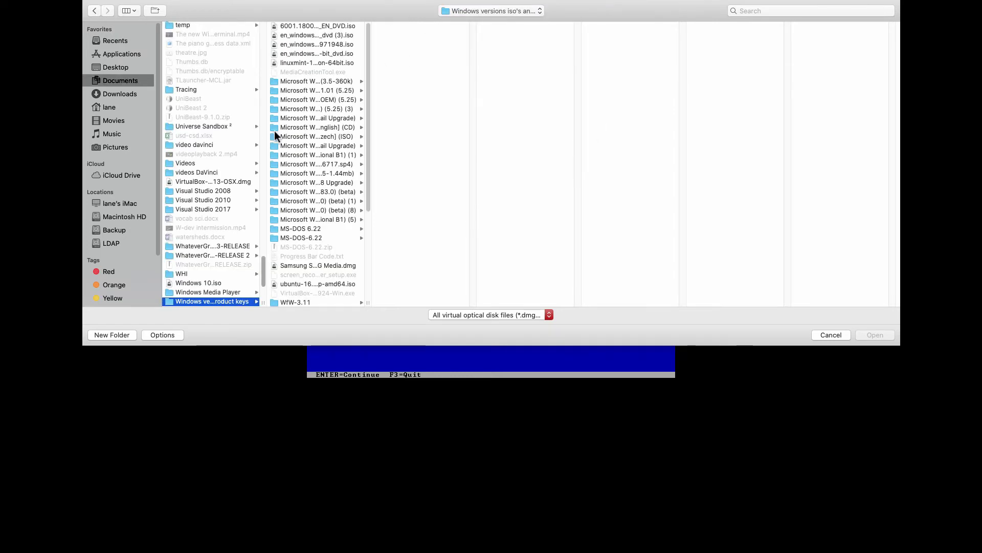
# Step: Insert EN_WIN2000_PRO_SP4.ISO from the Microsoft Windows 2000 Professional (5.00.2195.6717.sp4) folder into the virtual optical drive
pyautogui.moveTo(366, 106); pyautogui.dragTo(366, 192)
pyautogui.click(328, 218)
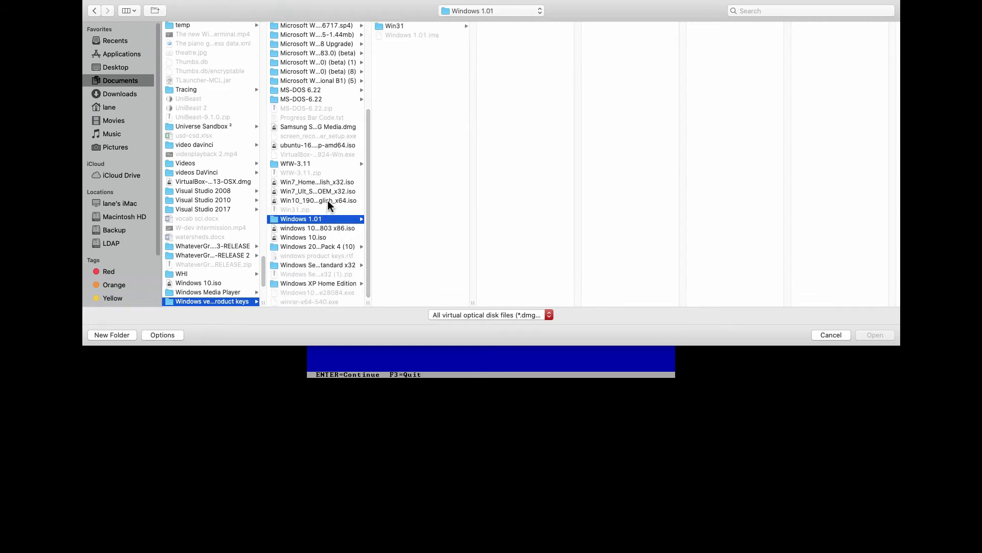
pyautogui.click(328, 201)
pyautogui.click(337, 44)
pyautogui.scroll(5, 342, 75)
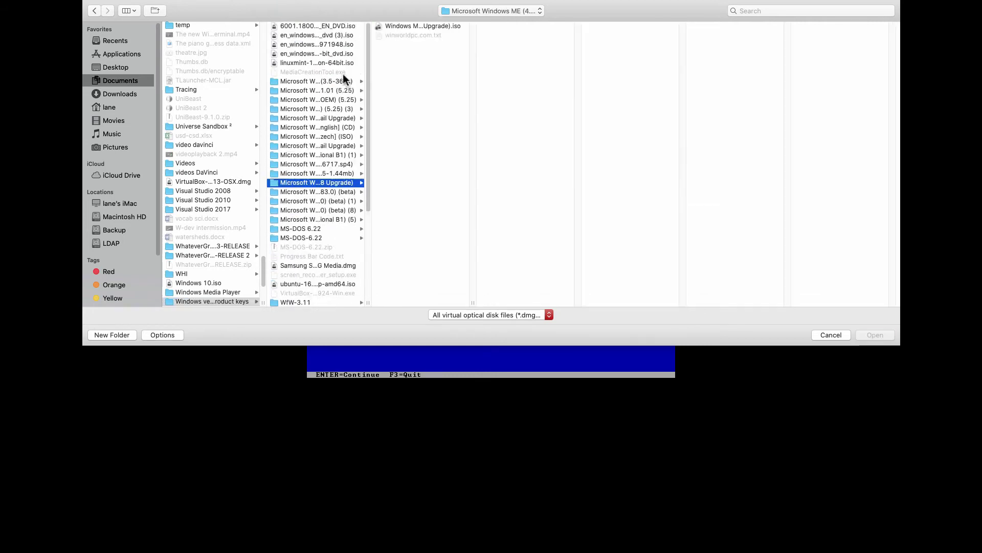
pyautogui.click(336, 91)
pyautogui.click(329, 97)
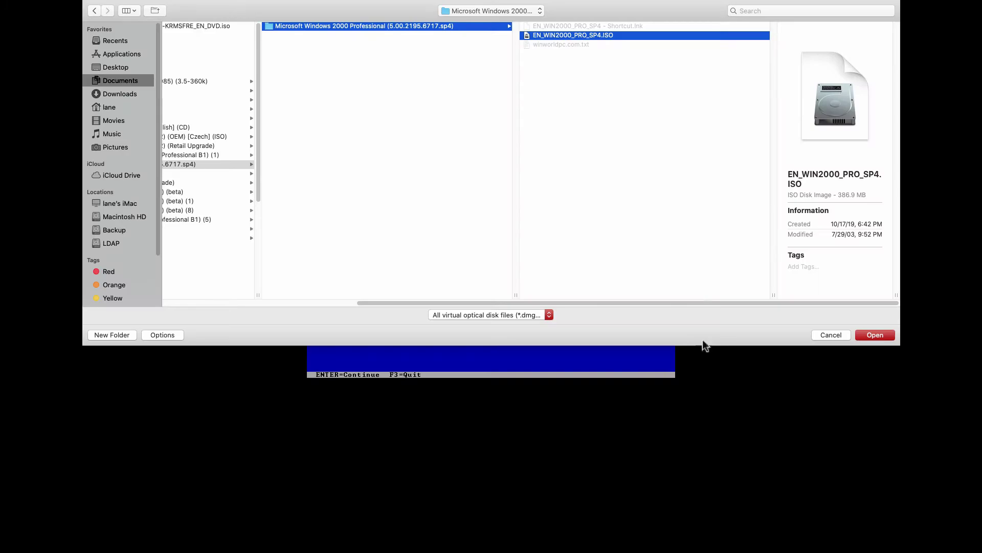
pyautogui.click(867, 335)
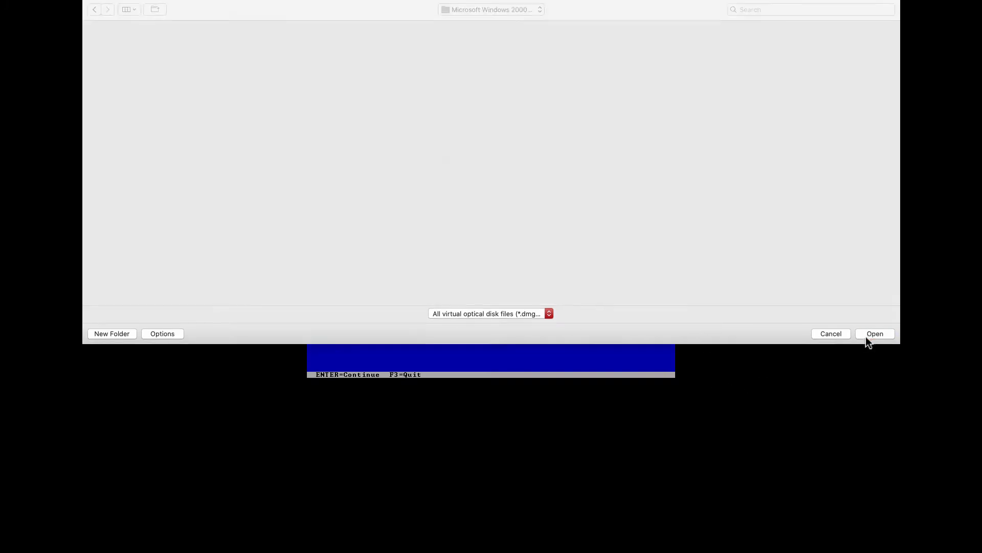
# Step: Continue setup with the inserted disc, install Windows XP on the unpartitioned space and format the partition using NTFS (Quick)
pyautogui.press('Return')
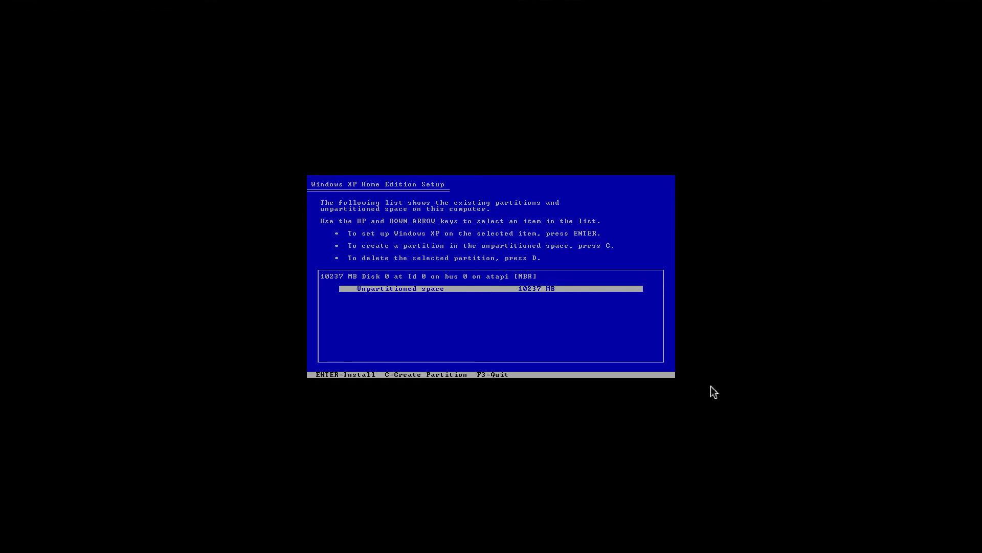
pyautogui.press('Return')
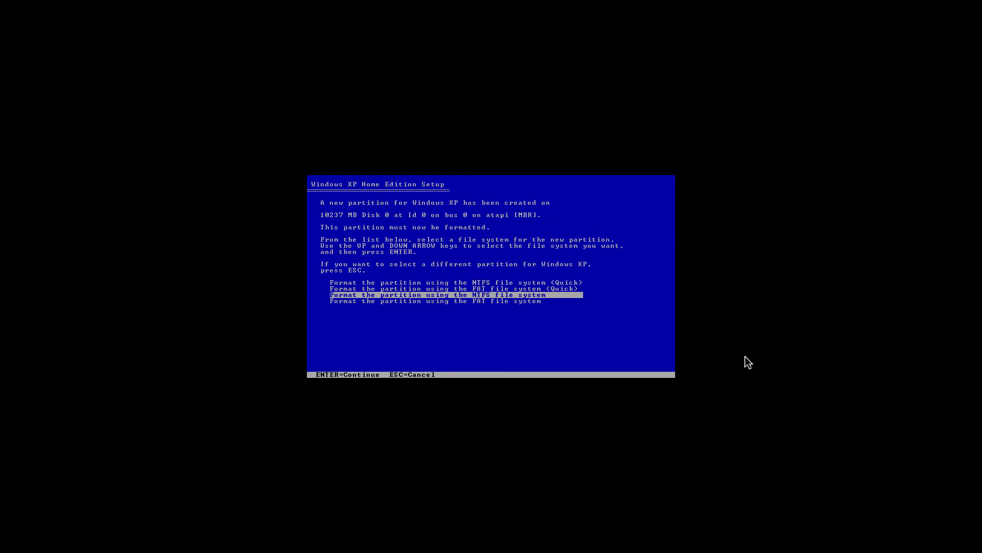
pyautogui.press('Down')
pyautogui.press('Up')
pyautogui.press('Up')
pyautogui.press('Up')
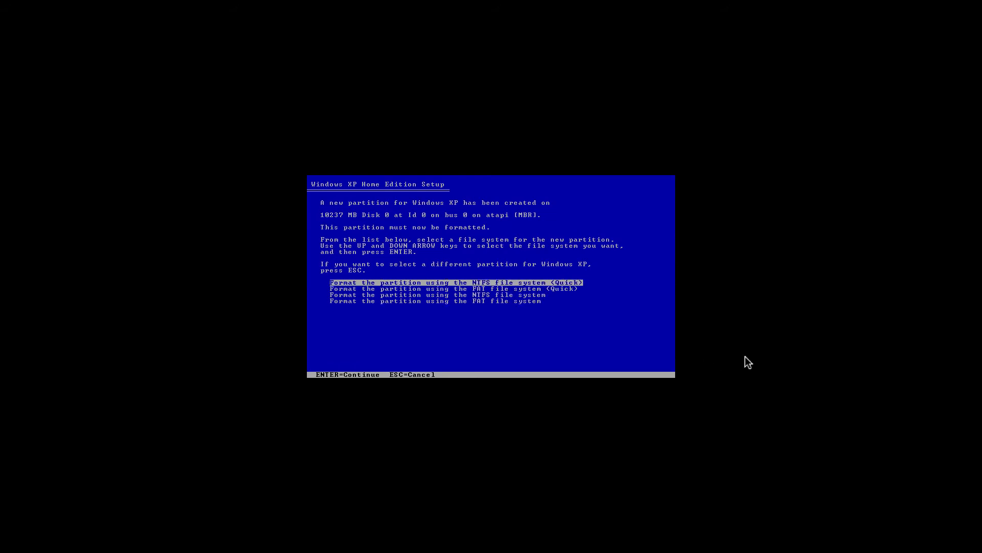
pyautogui.press('Return')
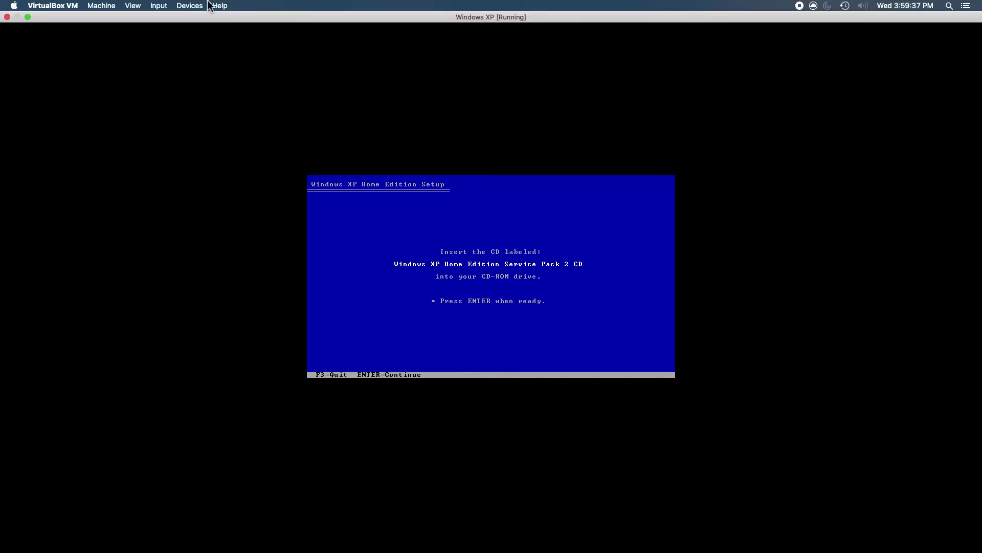
# Step: Insert Windows XP Home Edition.iso into the virtual optical drive and continue setup
pyautogui.click(190, 5)
pyautogui.moveTo(213, 17)
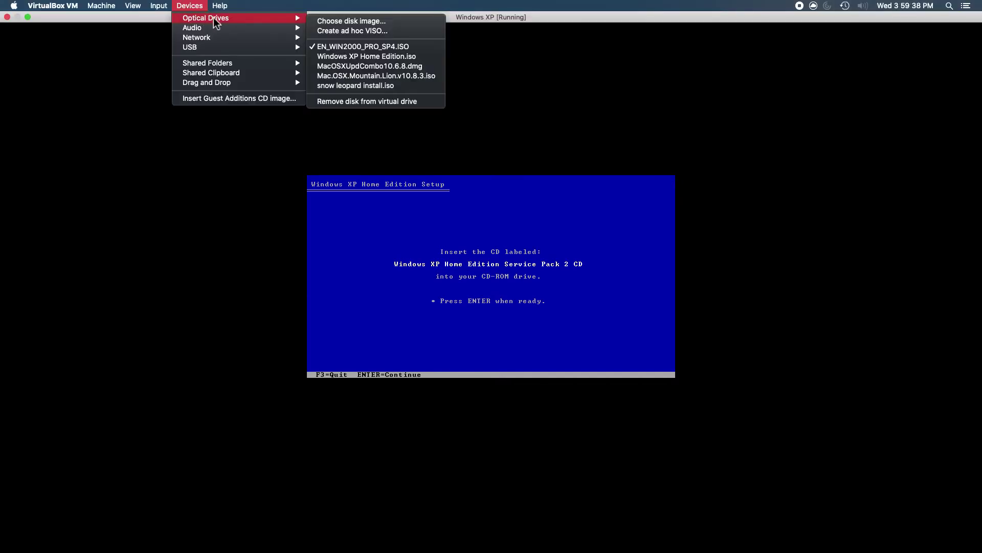
pyautogui.click(349, 54)
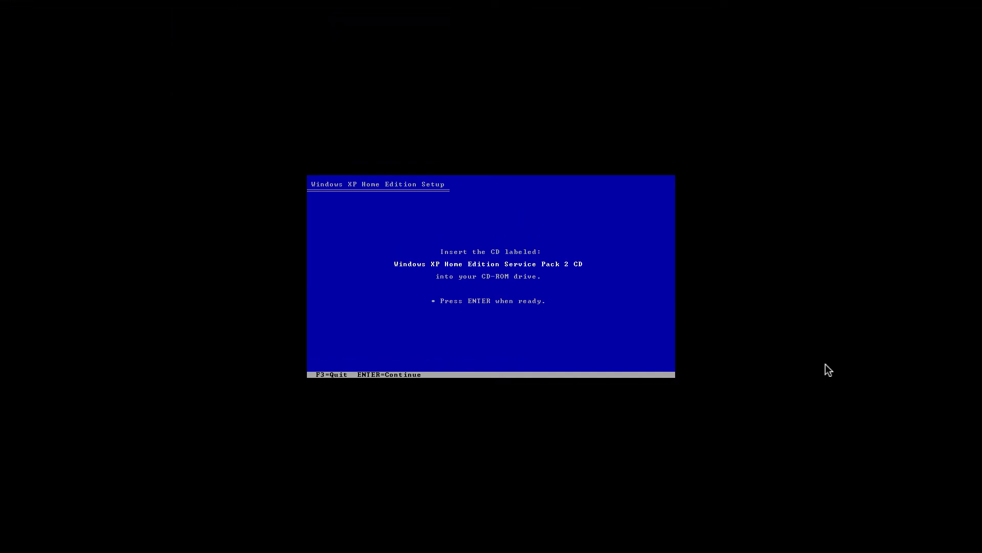
pyautogui.press('Return')
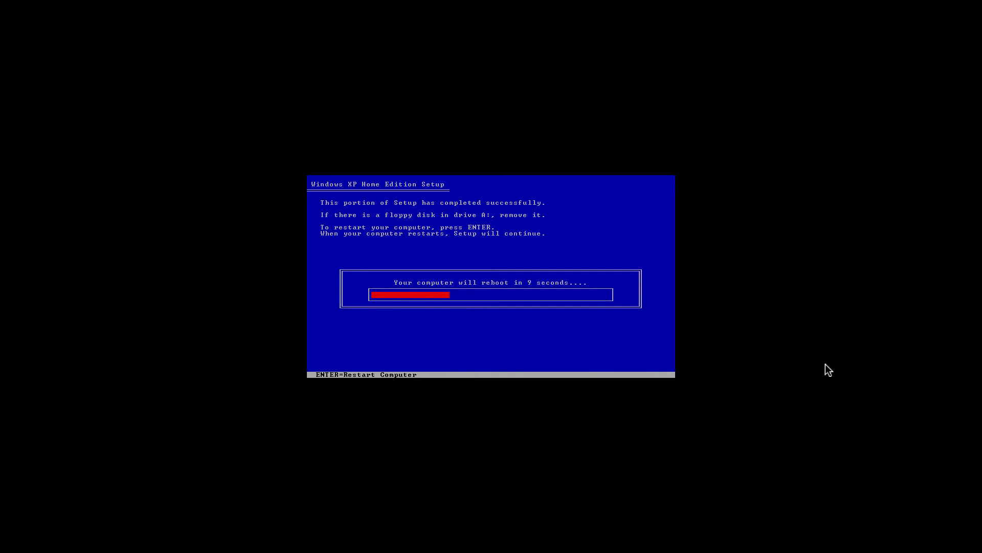
# Step: Restart the virtual machine, dismissing the mouse pointer integration message, and keep the default regional and language options
pyautogui.press('Return')
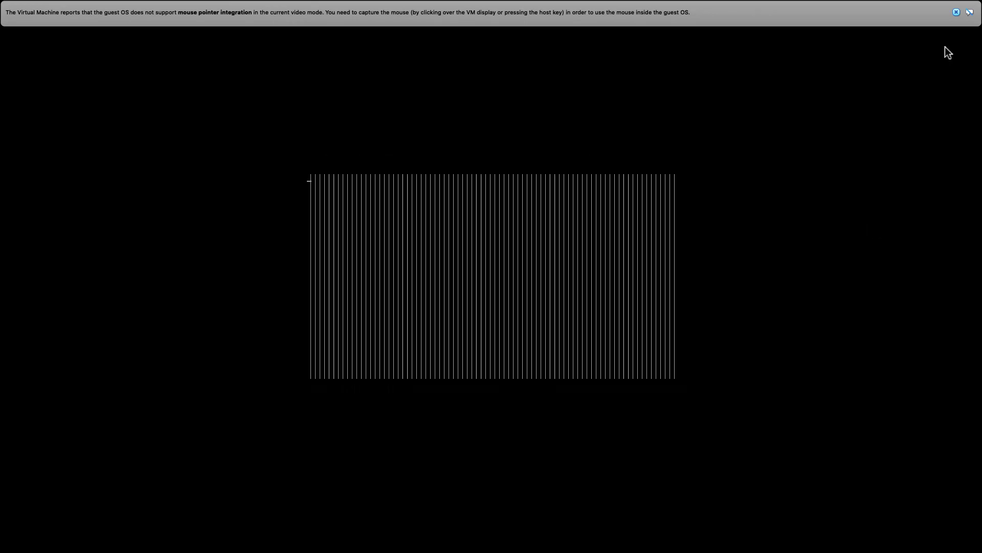
pyautogui.click(956, 13)
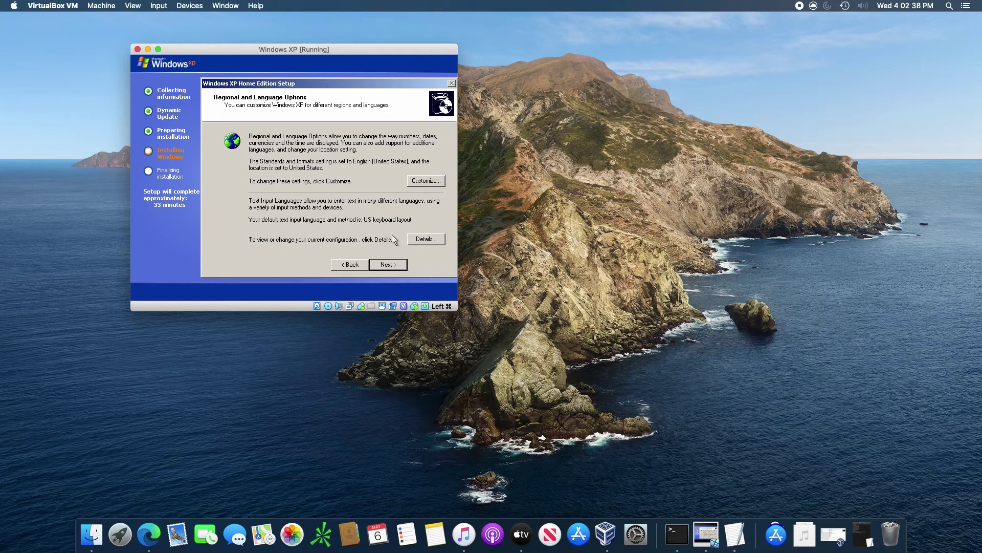
pyautogui.click(403, 267)
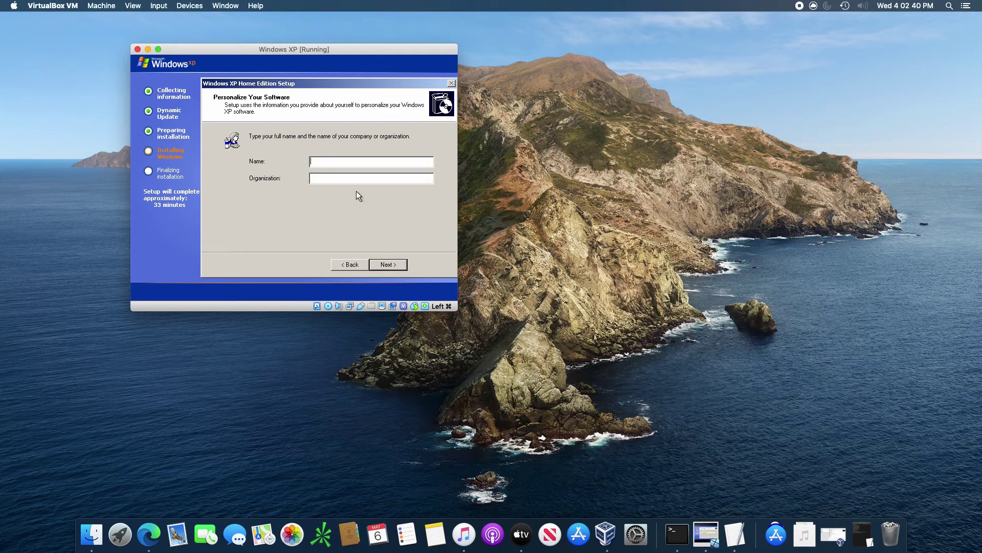
# Step: Personalize the installation with the name LDAP and set the computer's name to LDAP-pc
pyautogui.write('LDAP')
pyautogui.click(382, 262)
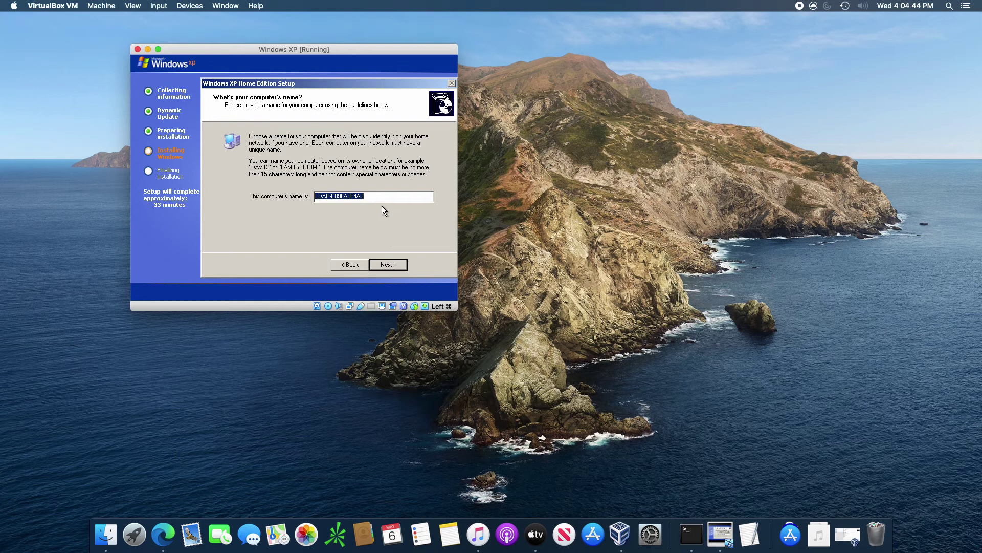
pyautogui.write('LDP')
pyautogui.write('AP')
pyautogui.write('-pc')
pyautogui.click(390, 268)
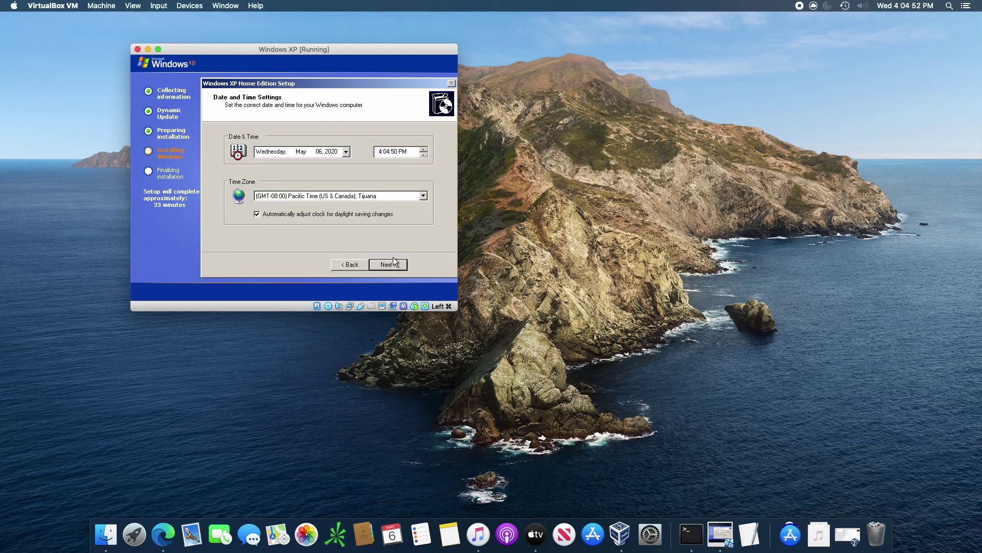
# Step: Set the time zone to (GMT-05:00) Eastern Time (US & Canada) and accept the date and time settings
pyautogui.click(423, 196)
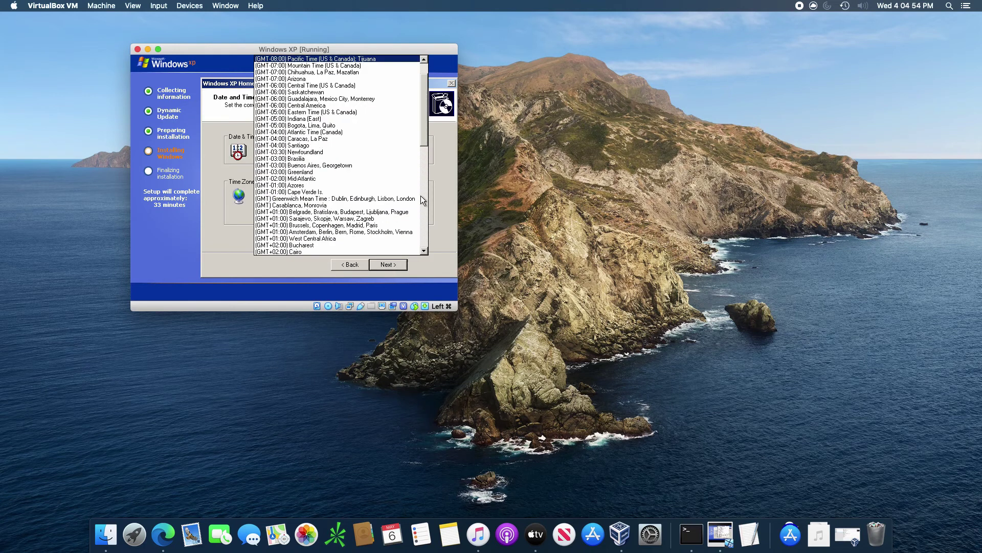
pyautogui.click(309, 112)
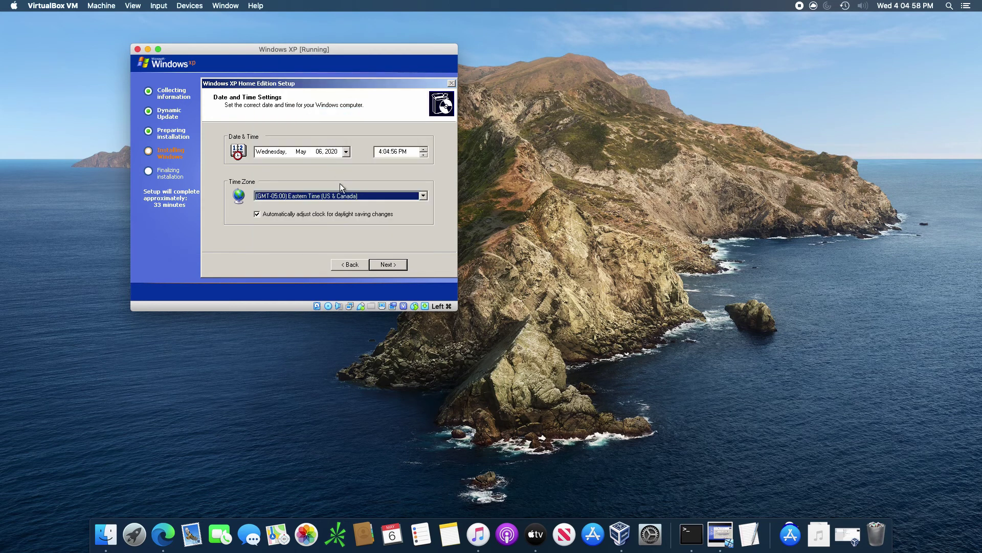
pyautogui.click(390, 262)
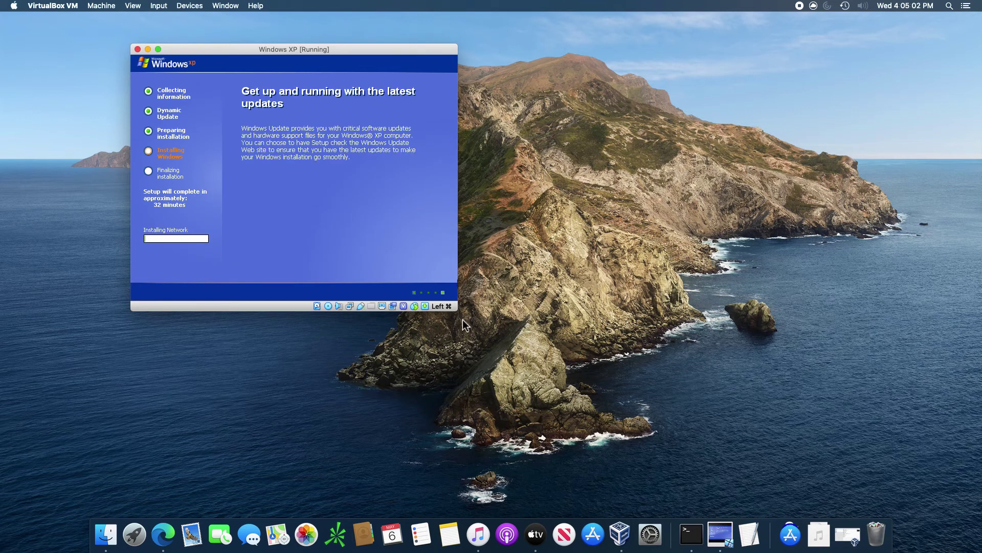
# Step: Switch the virtual machine to full screen and continue with the typical networking settings
pyautogui.click(158, 50)
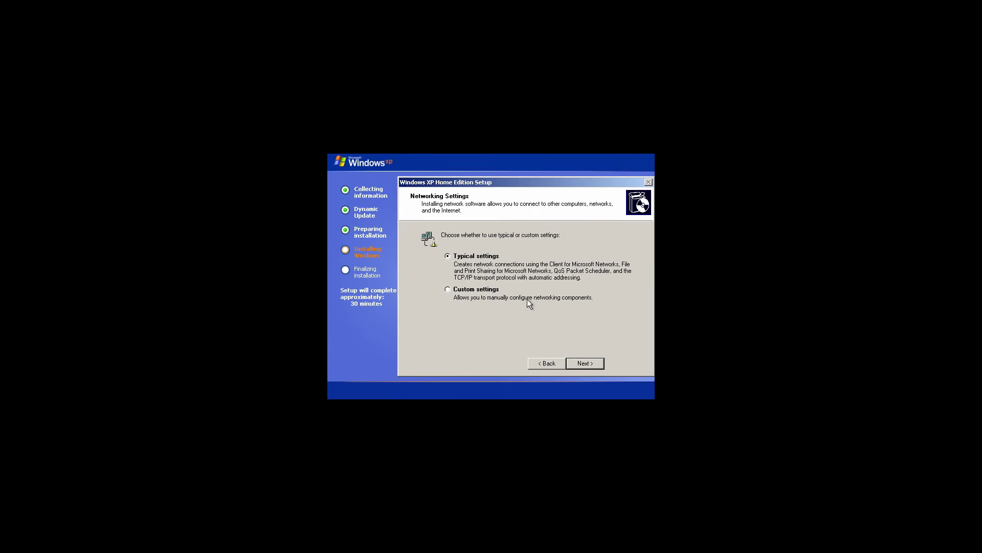
pyautogui.click(594, 363)
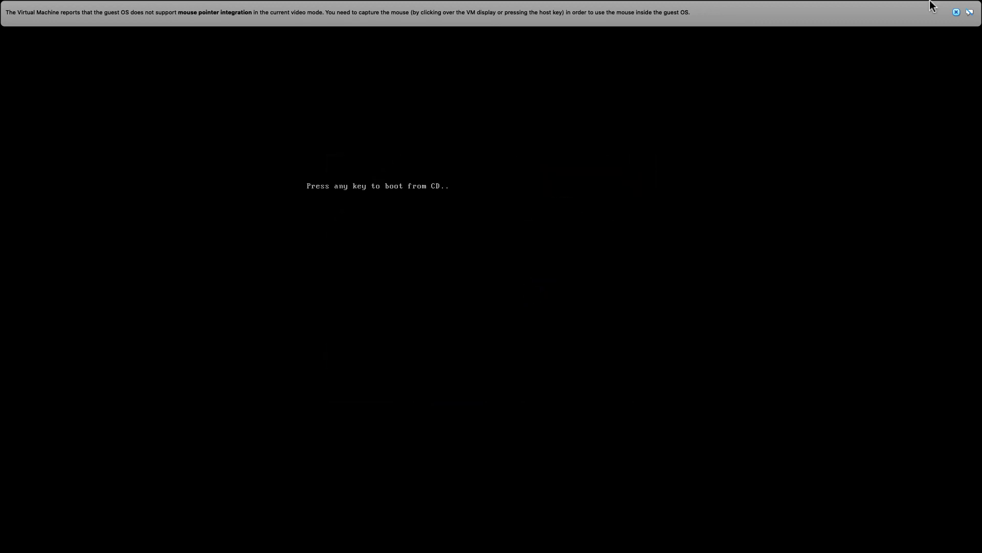
# Step: Dismiss the mouse pointer integration messages and accept the automatic screen resolution adjustment
pyautogui.click(956, 12)
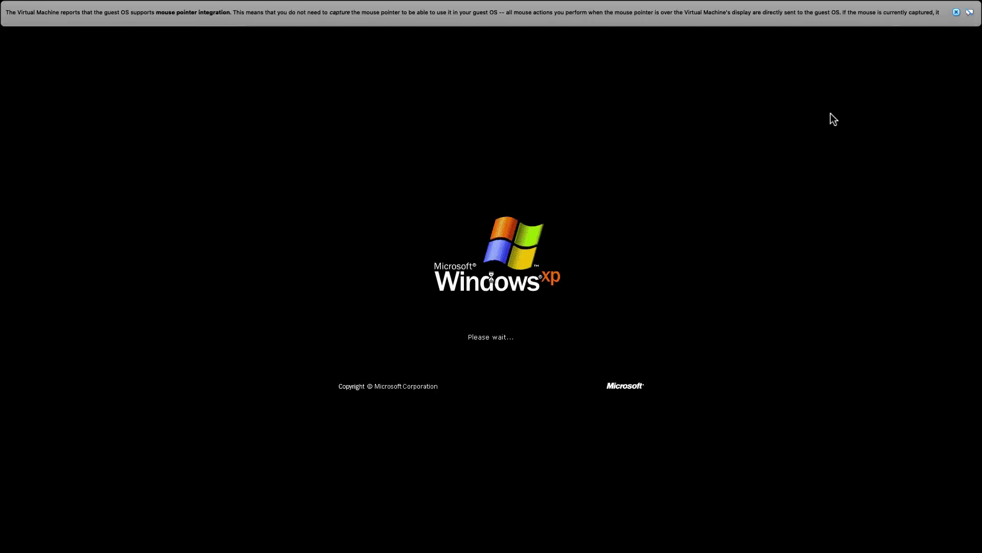
pyautogui.click(956, 12)
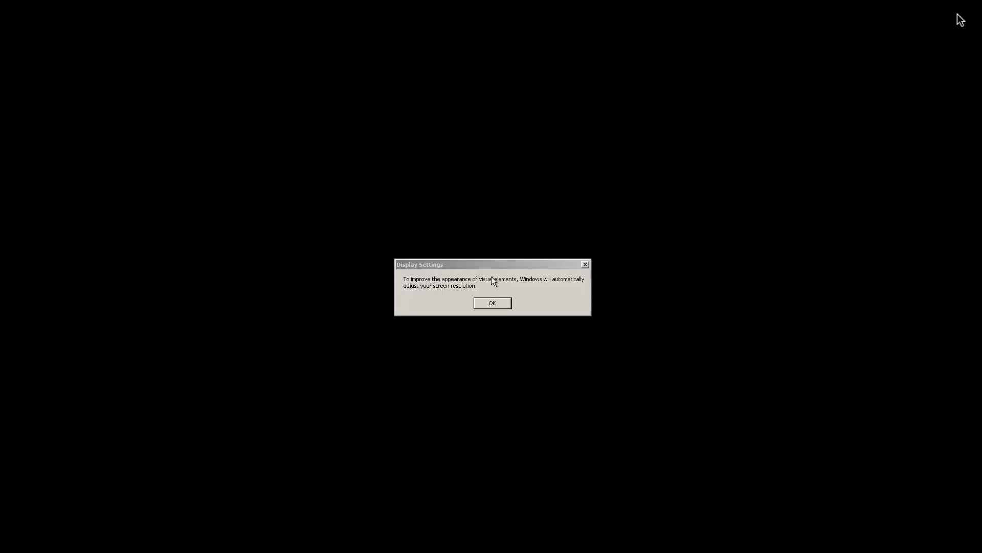
pyautogui.click(500, 301)
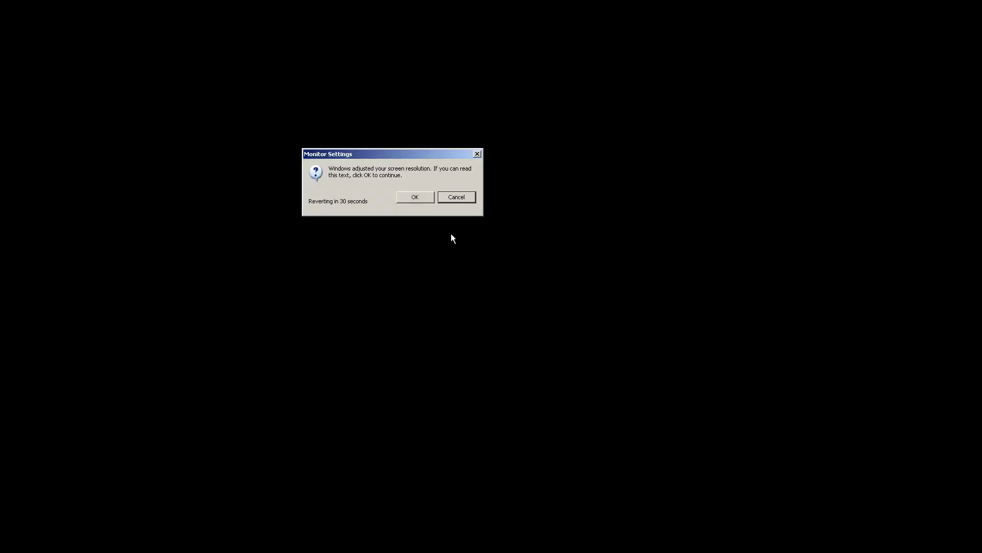
pyautogui.click(409, 198)
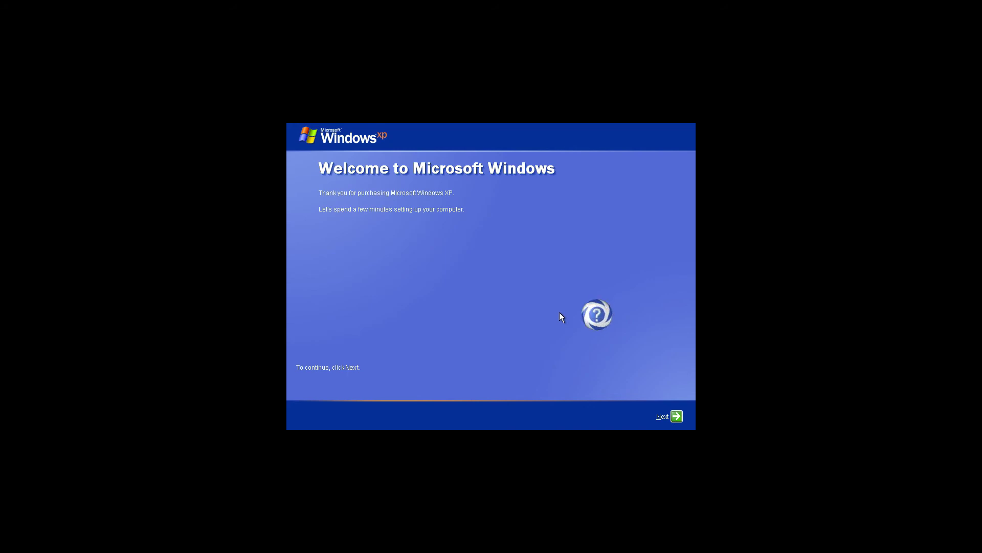
# Step: Decline Automatic Updates with Not right now and postpone activation with No, remind me every few days
pyautogui.click(676, 417)
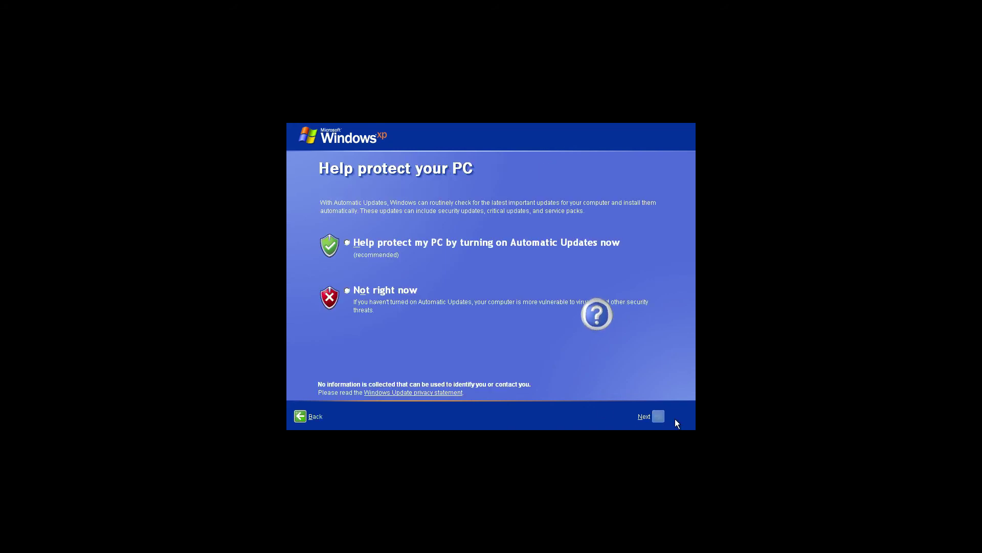
pyautogui.click(349, 291)
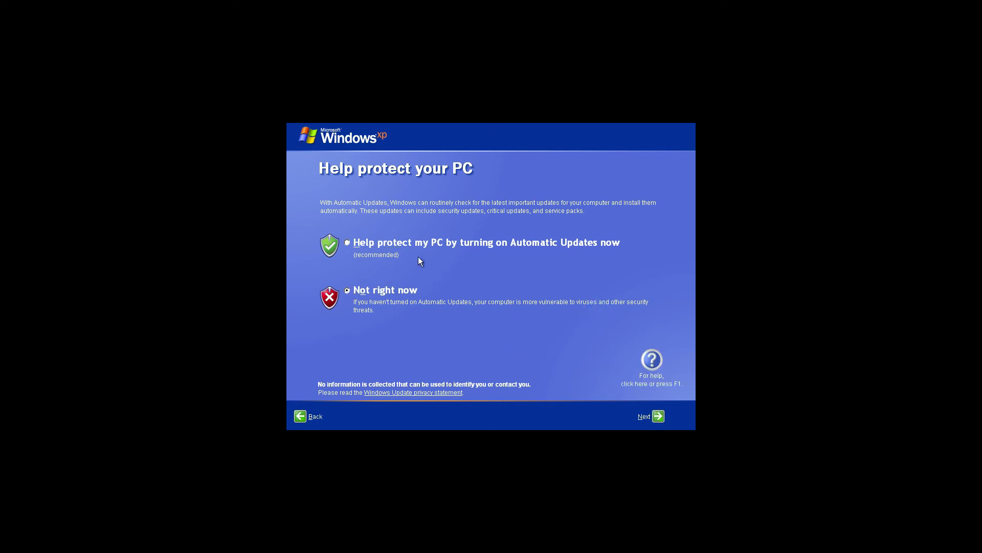
pyautogui.click(658, 417)
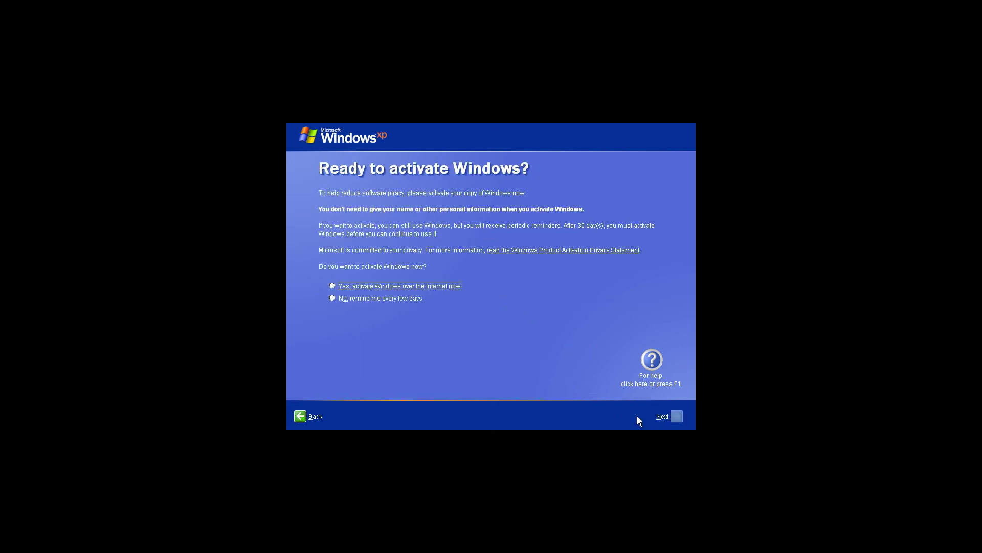
pyautogui.click(379, 299)
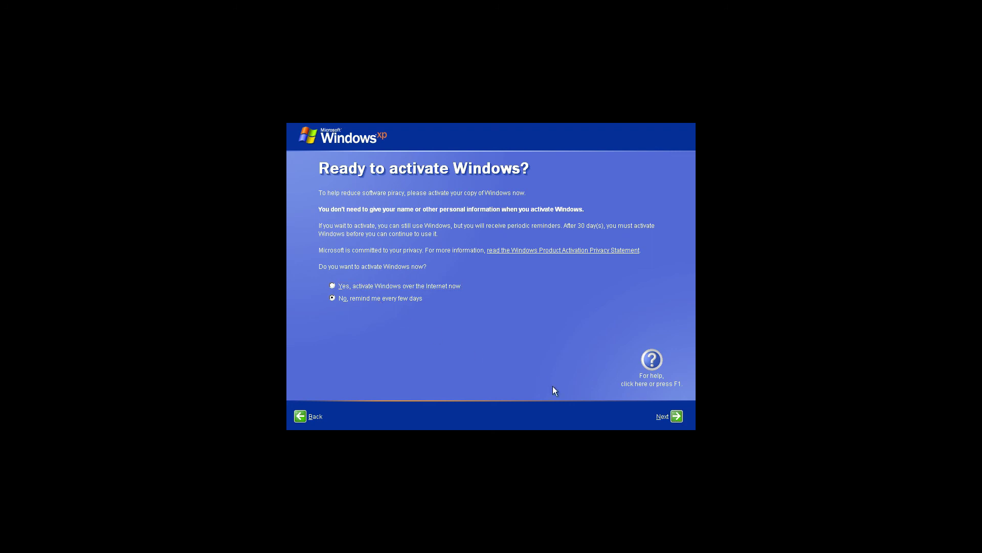
pyautogui.click(674, 416)
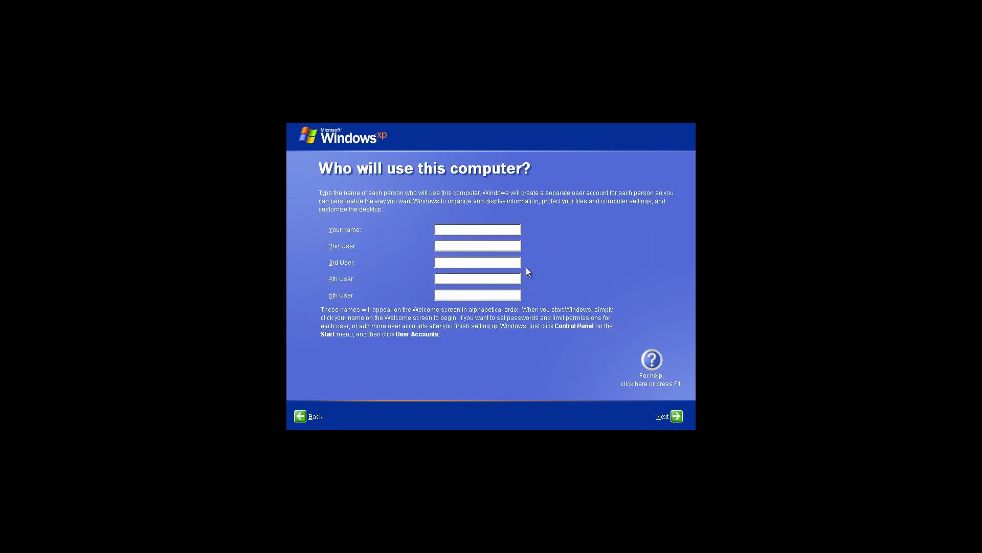
# Step: Create the user account LDAP and finish the Windows XP setup
pyautogui.write('LDAP')
pyautogui.click(676, 416)
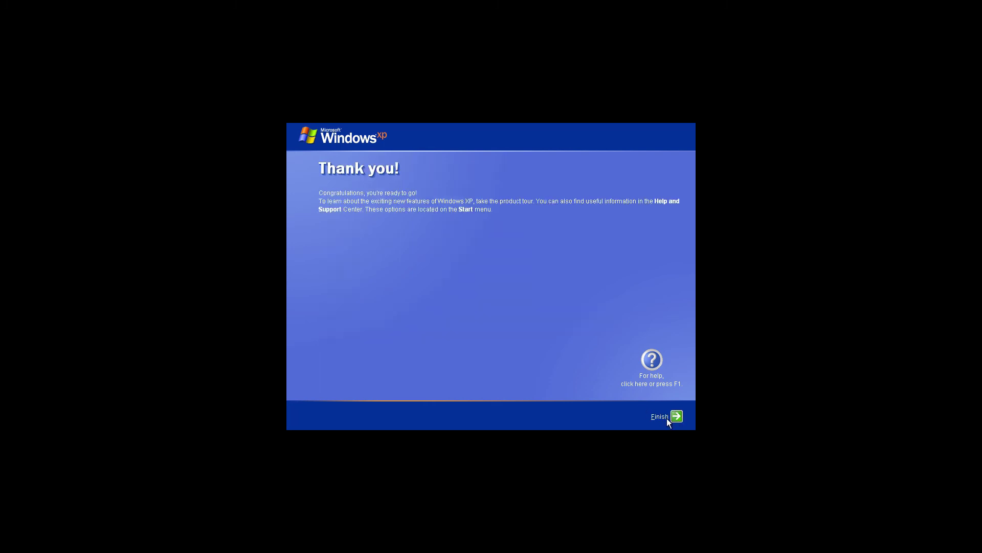
pyautogui.click(673, 416)
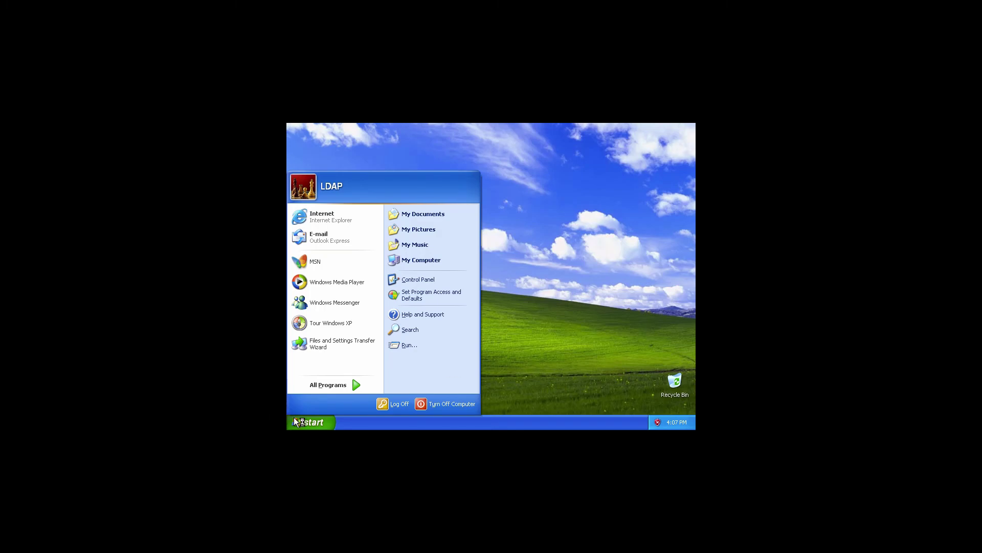
# Step: Eject the VRMHCCP_EN (D:) disc from My Computer and close the notification balloons
pyautogui.click(296, 421)
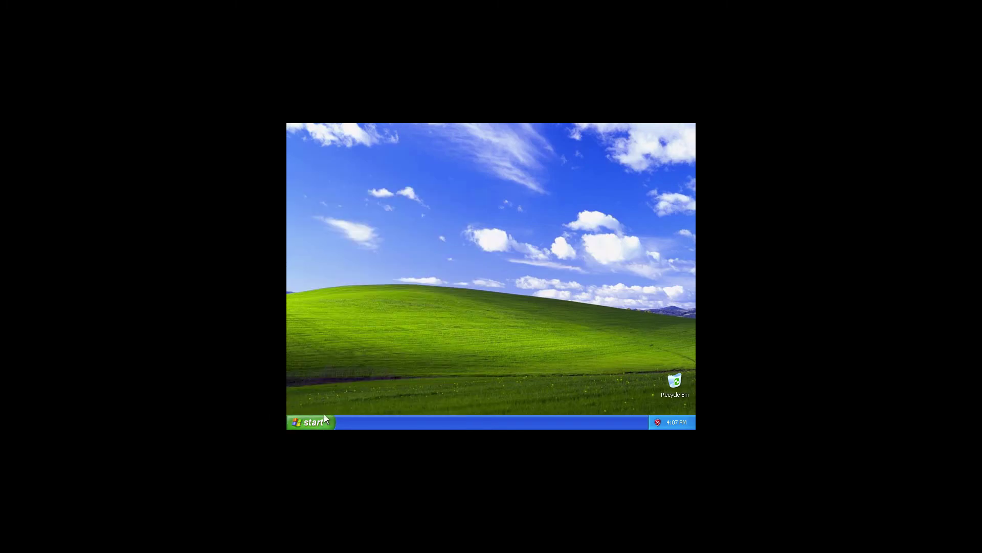
pyautogui.click(322, 420)
pyautogui.click(407, 256)
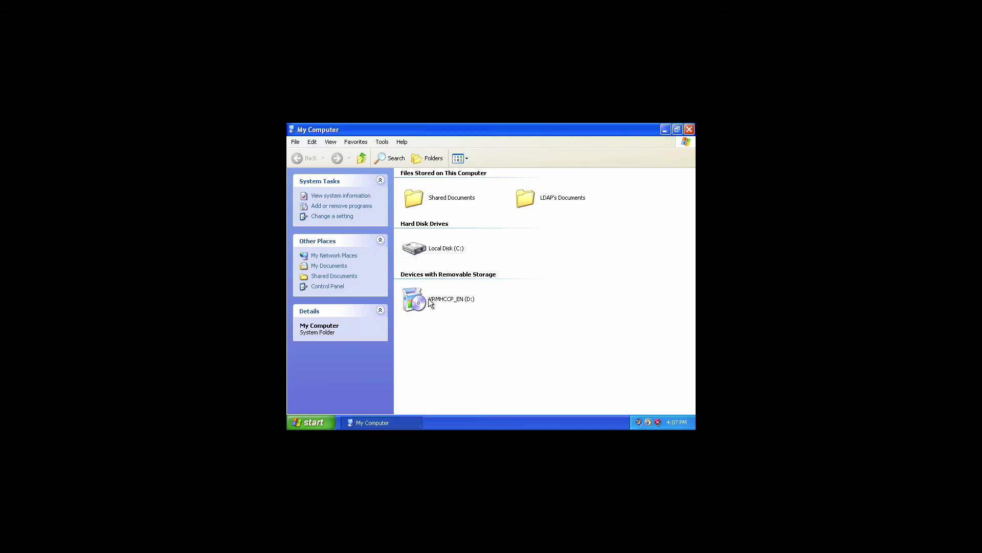
pyautogui.click(420, 301)
pyautogui.rightClick(419, 301)
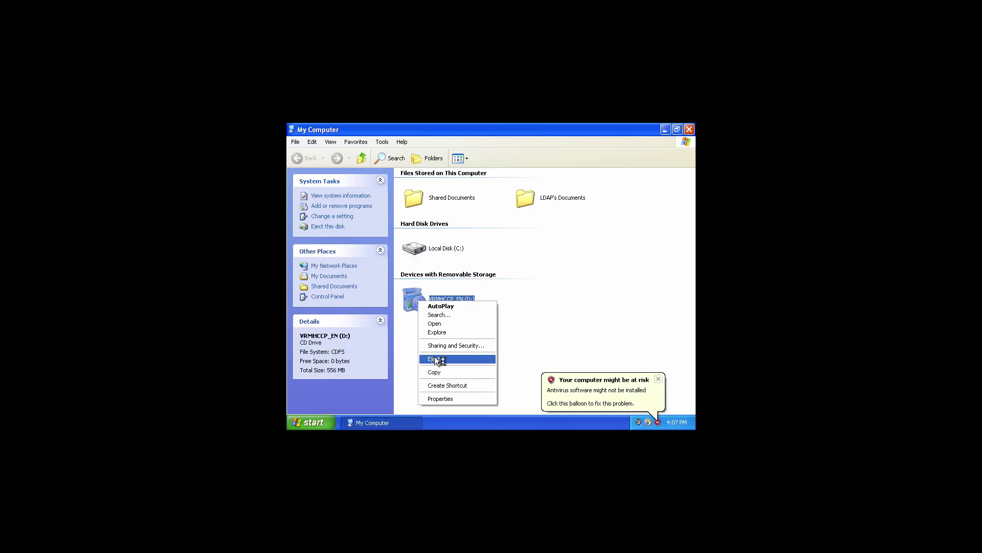
pyautogui.click(658, 379)
pyautogui.rightClick(426, 298)
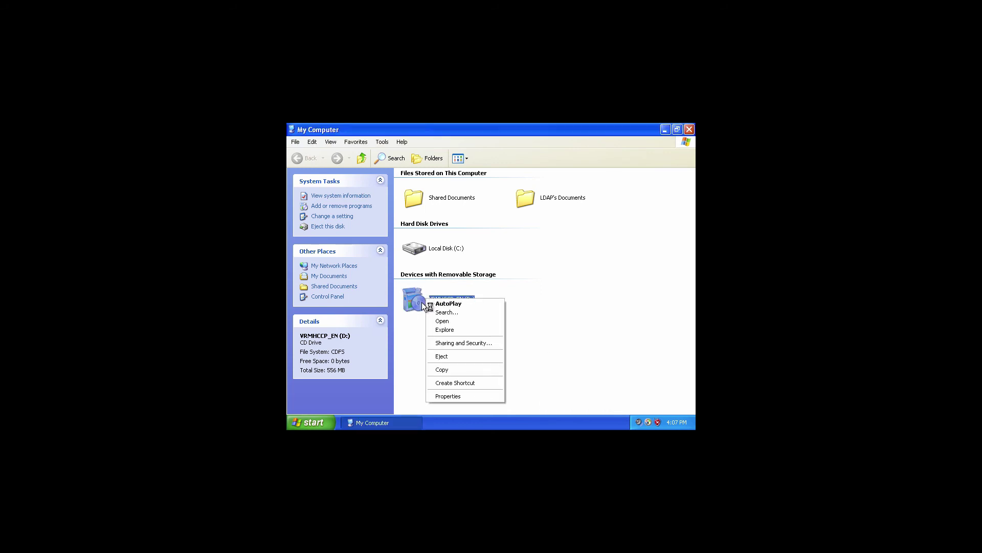
pyautogui.click(437, 360)
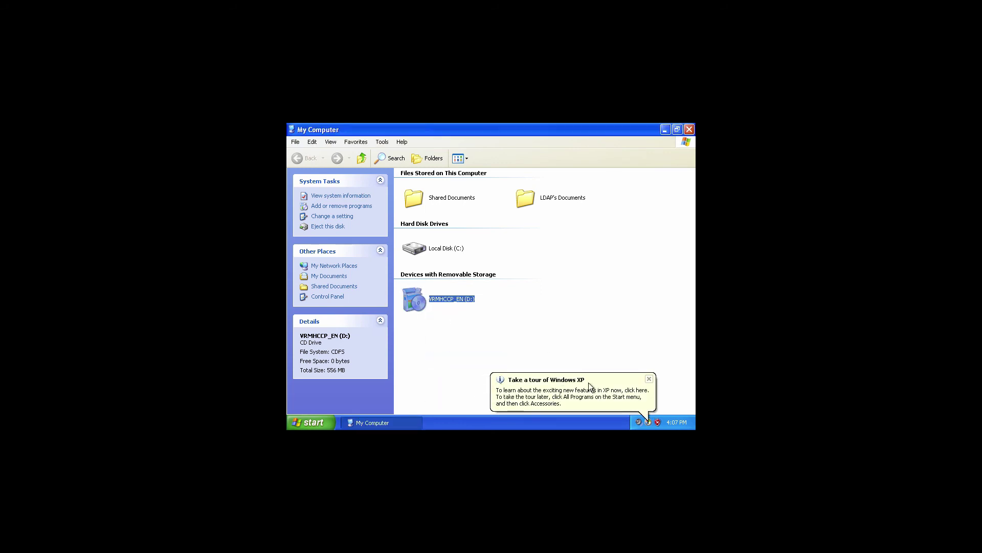
pyautogui.click(647, 381)
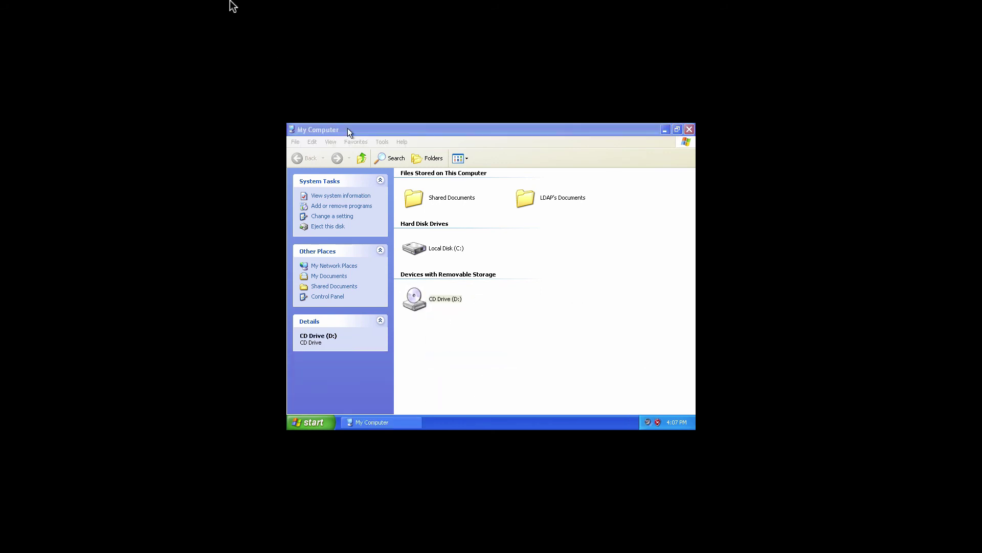
# Step: Insert the Guest Additions CD image and start installing VirtualBox Guest Additions 6.0.4 with the default components
pyautogui.click(186, 6)
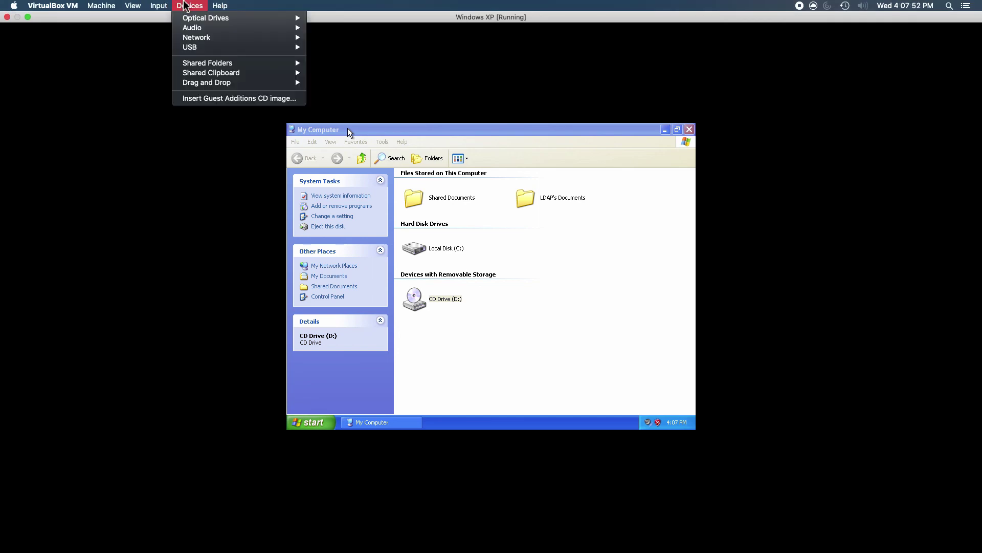
pyautogui.click(201, 100)
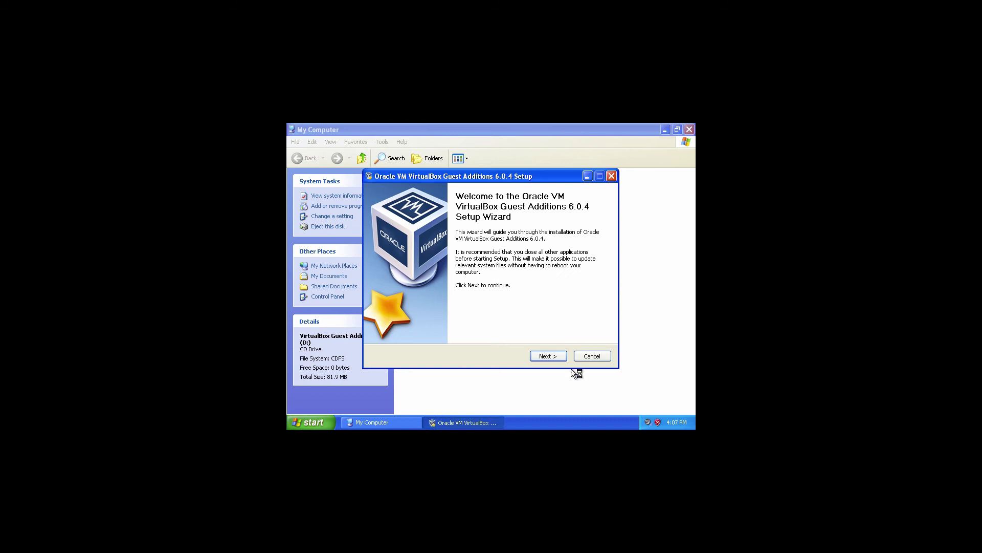
pyautogui.click(549, 357)
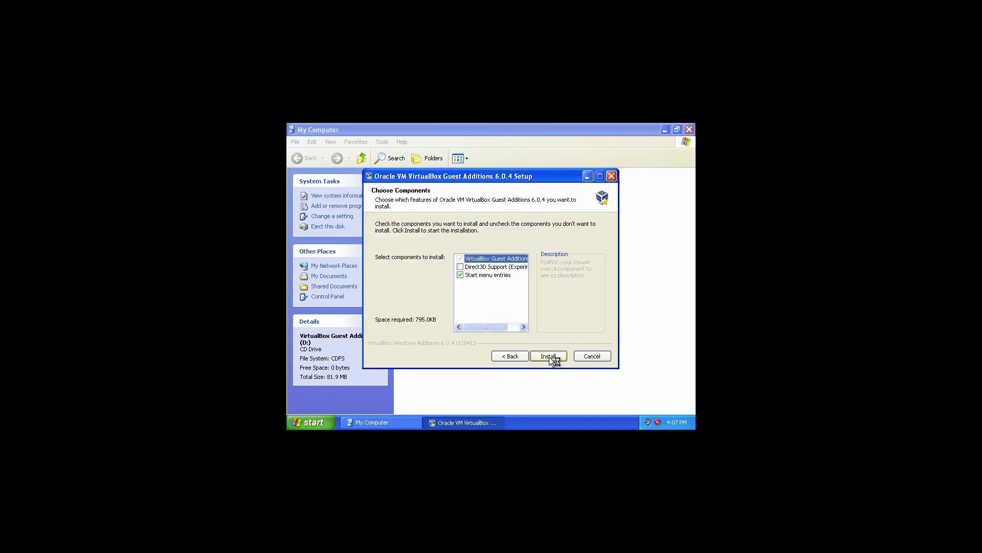
pyautogui.click(548, 357)
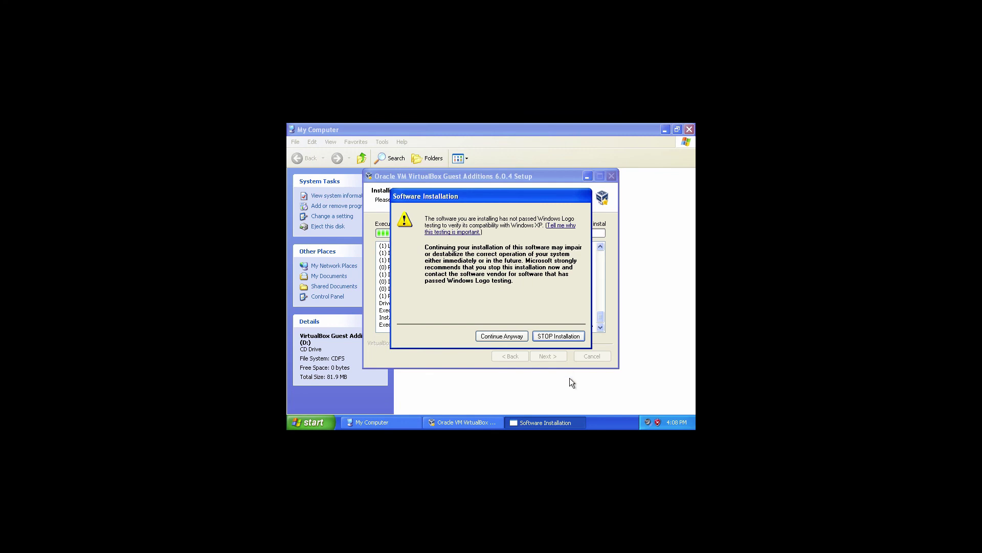
# Step: Continue past the Windows Logo testing warnings for the Guest Additions drivers and finish setup with Reboot now
pyautogui.click(514, 338)
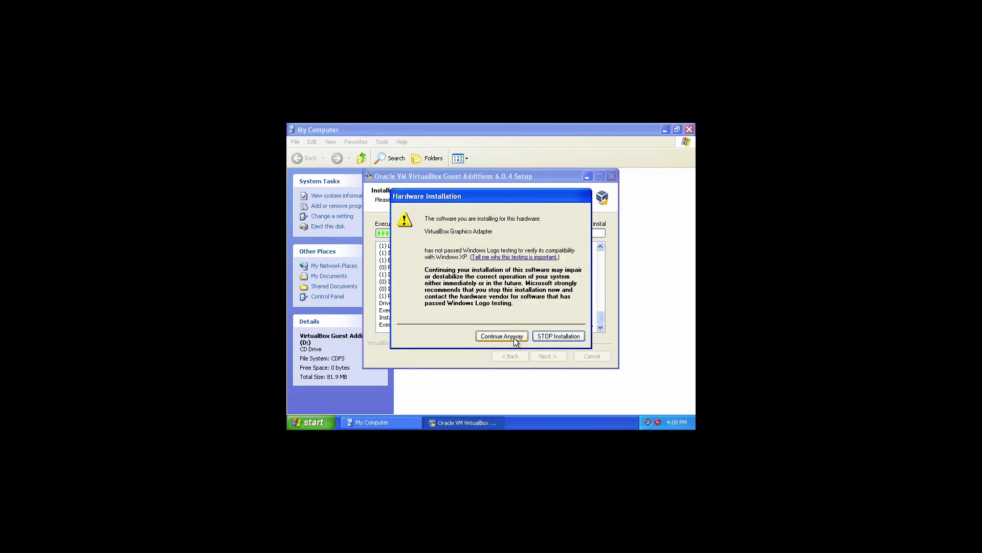
pyautogui.click(513, 338)
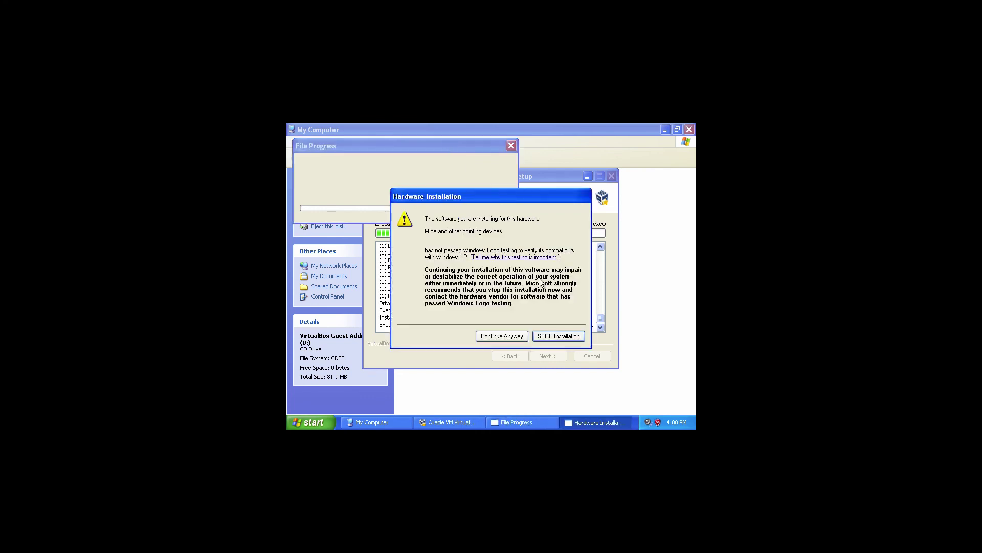
pyautogui.click(496, 337)
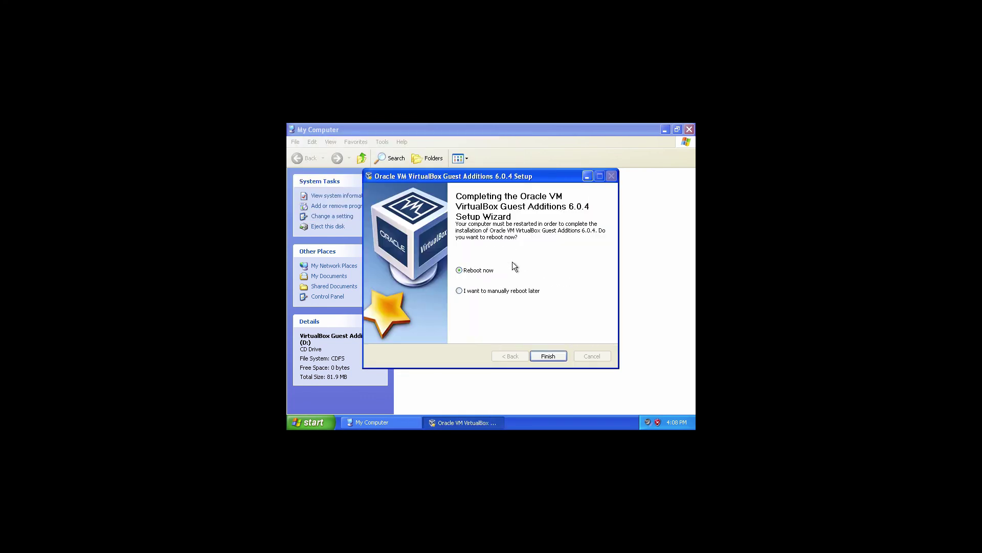
pyautogui.click(546, 358)
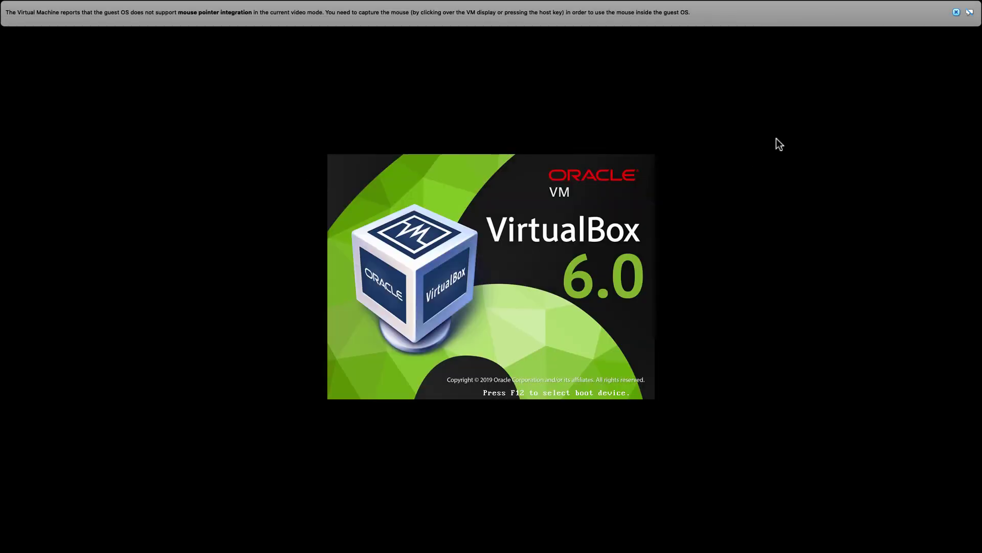
# Step: Dismiss the mouse pointer integration messages and let Windows automatically correct the screen resolution and color depth
pyautogui.click(957, 12)
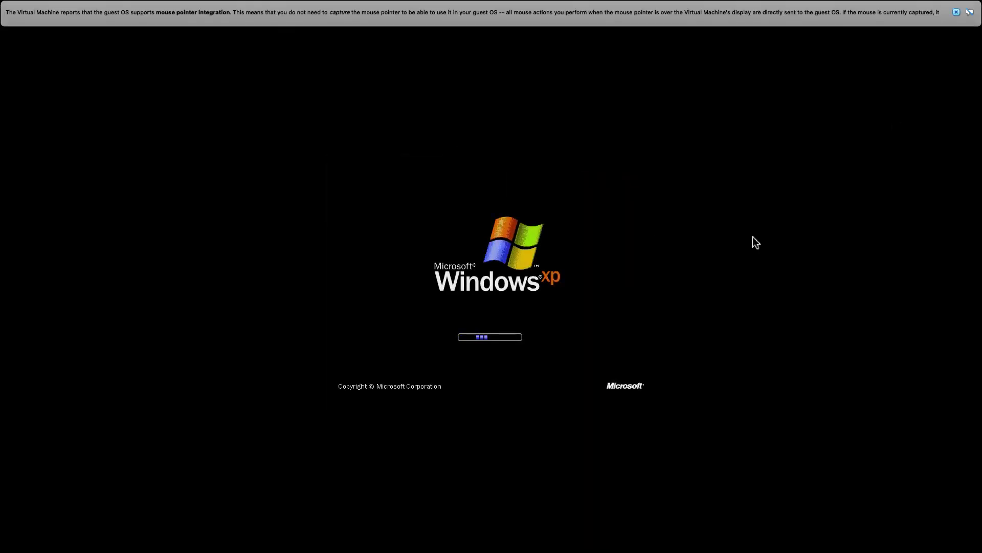
pyautogui.click(956, 13)
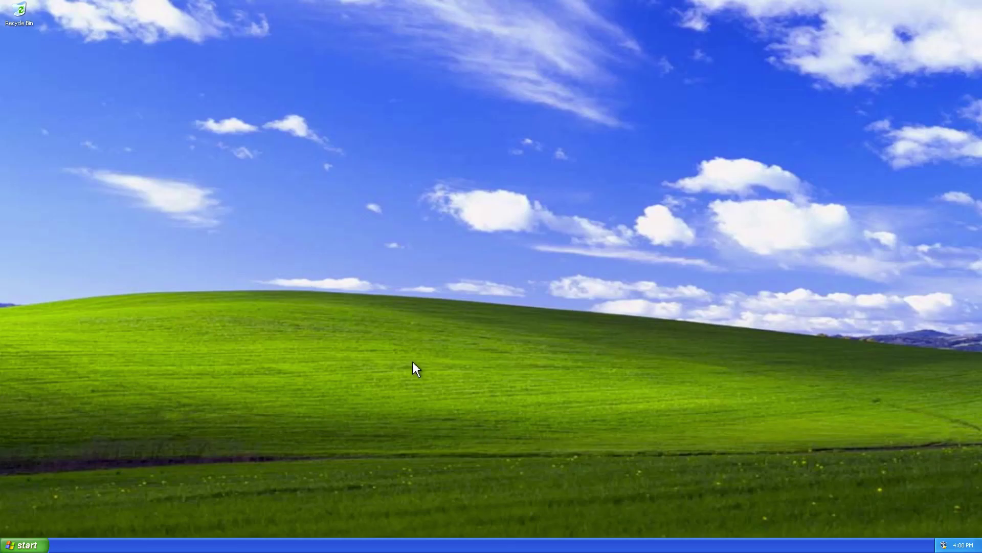
pyautogui.click(28, 545)
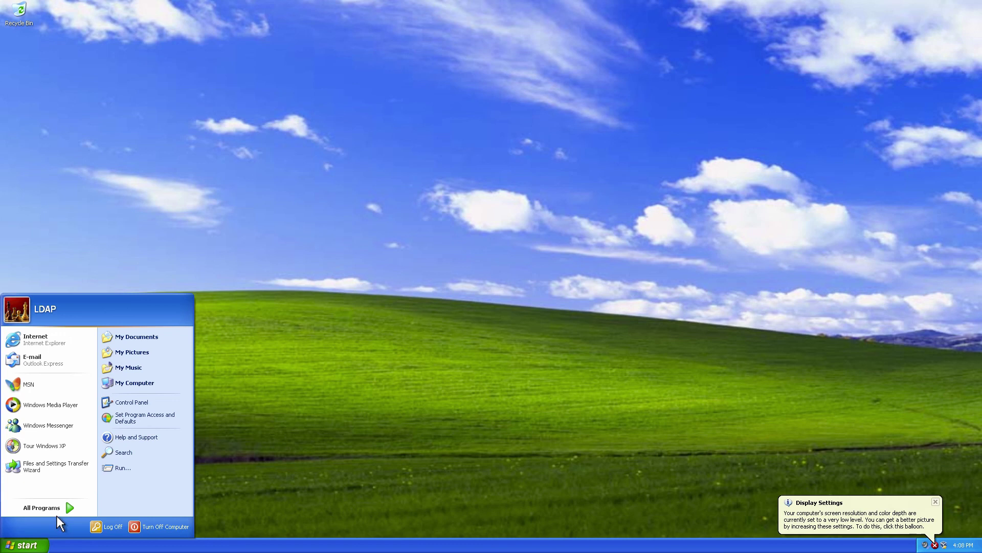
pyautogui.click(764, 479)
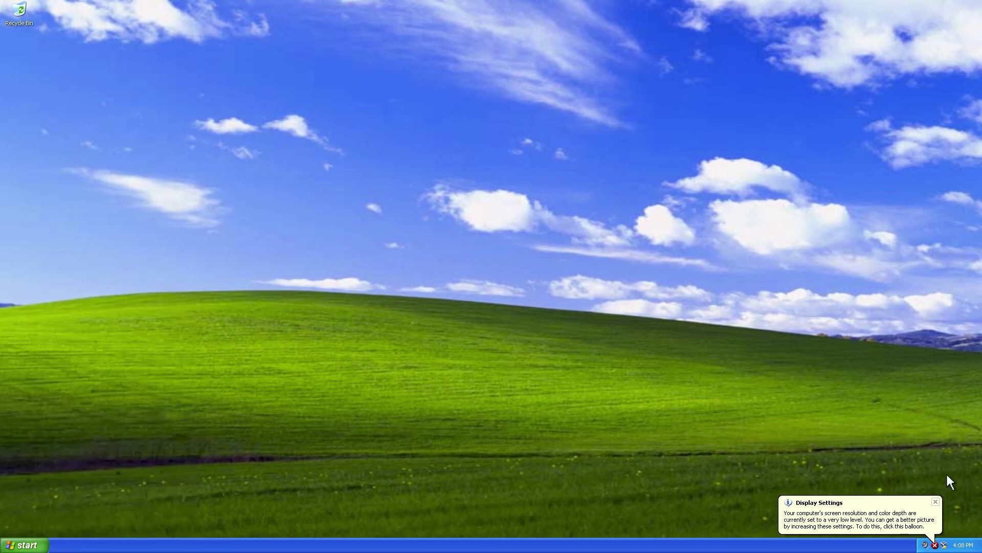
pyautogui.click(936, 546)
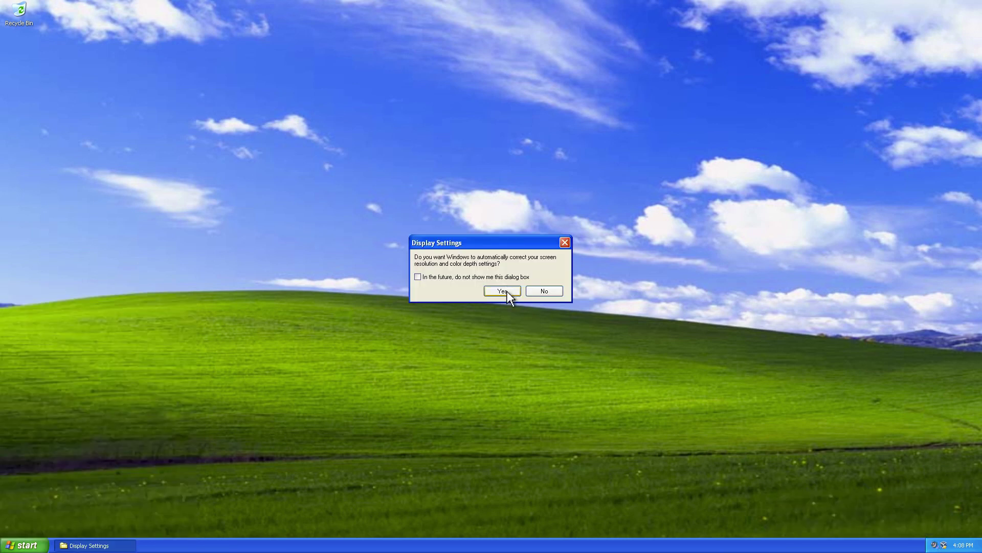
pyautogui.click(505, 291)
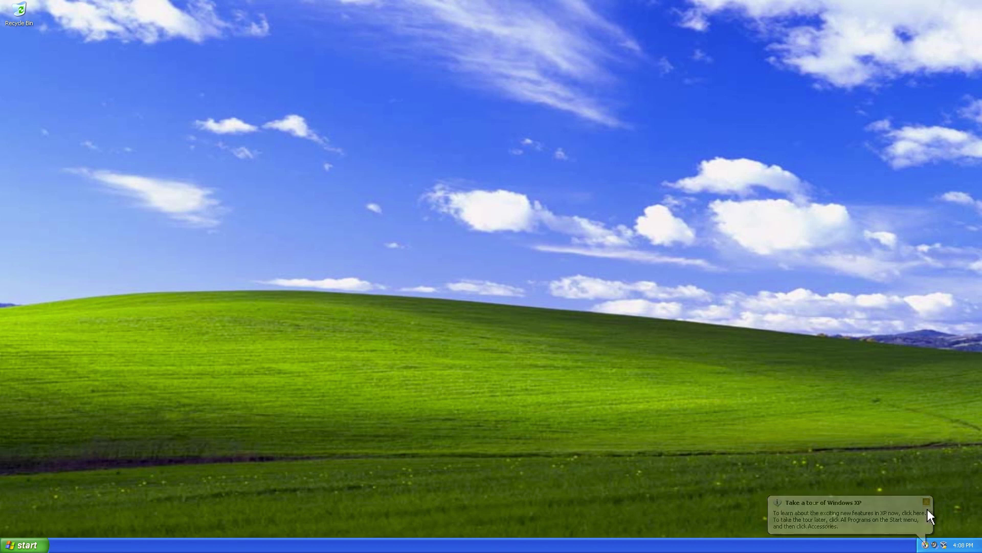
# Step: View the Control Panel categories, dismiss the antivirus warning balloon and close Control Panel
pyautogui.click(25, 545)
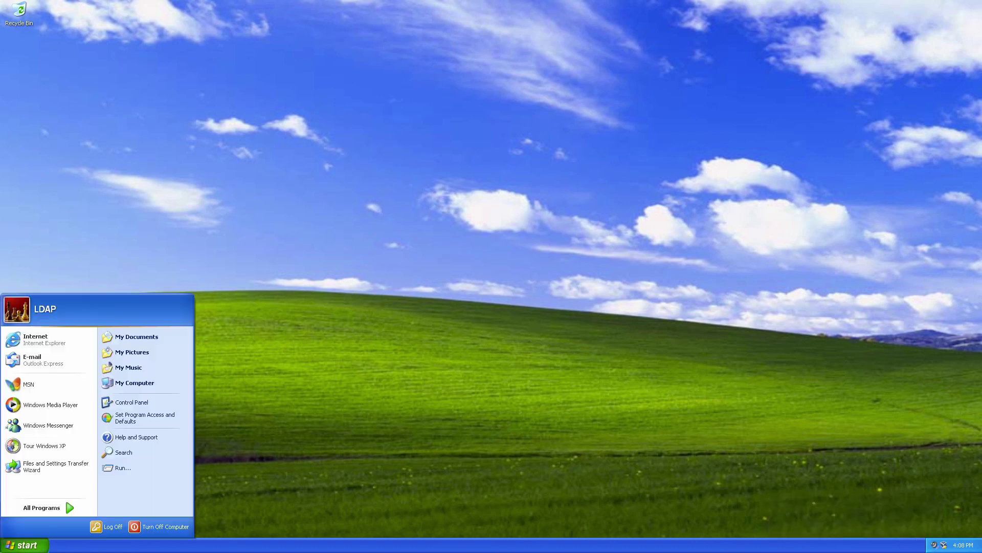
pyautogui.click(157, 403)
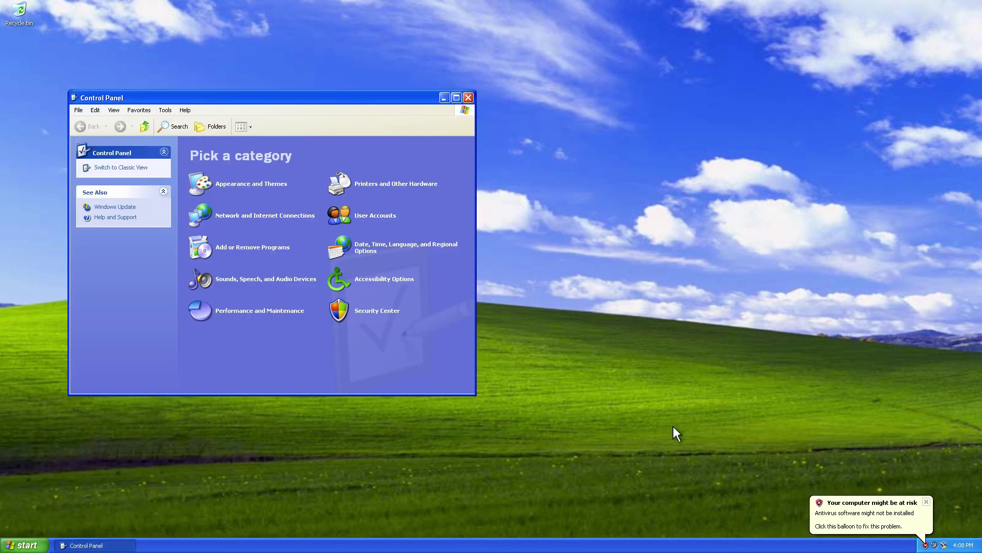
pyautogui.click(926, 503)
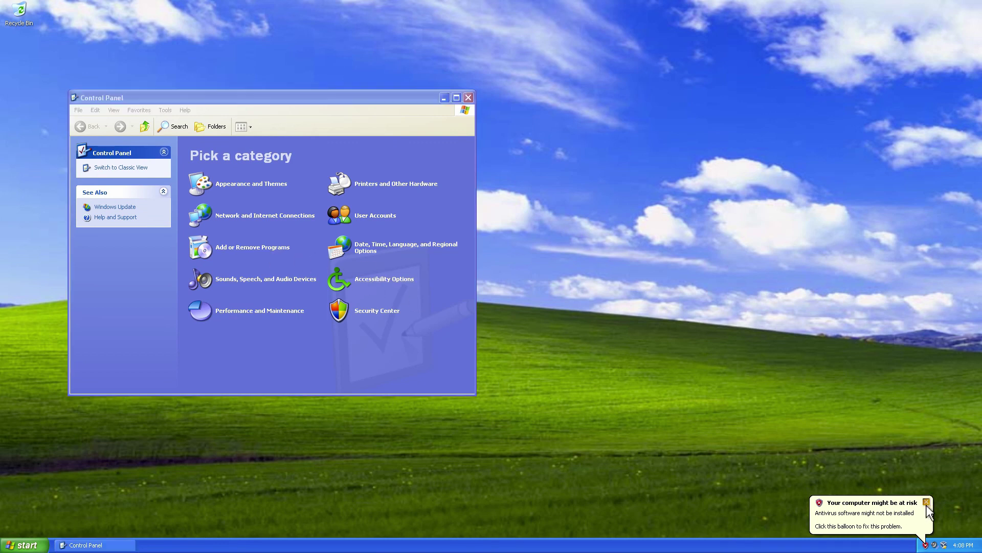
pyautogui.click(468, 97)
# Step: Open the Start menu of the Windows XP guest
pyautogui.click(26, 545)
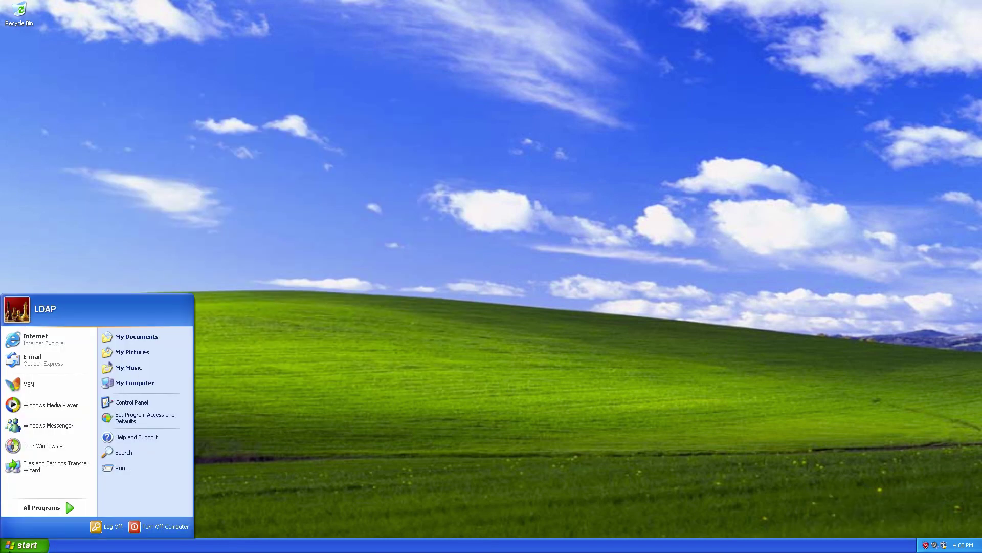